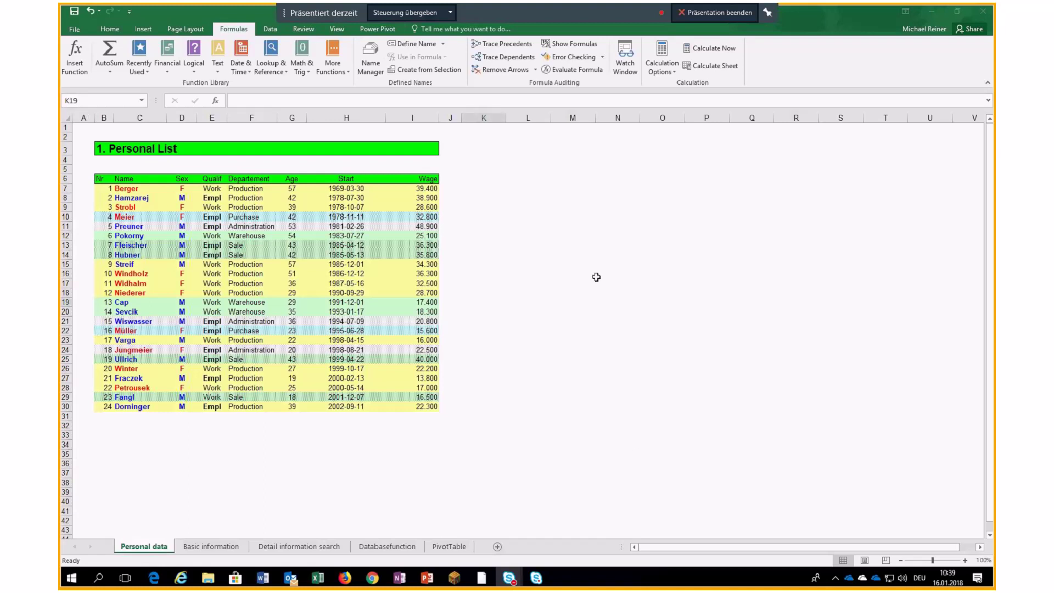
Enter 1 in M12 and the word test in M13.
click(584, 236)
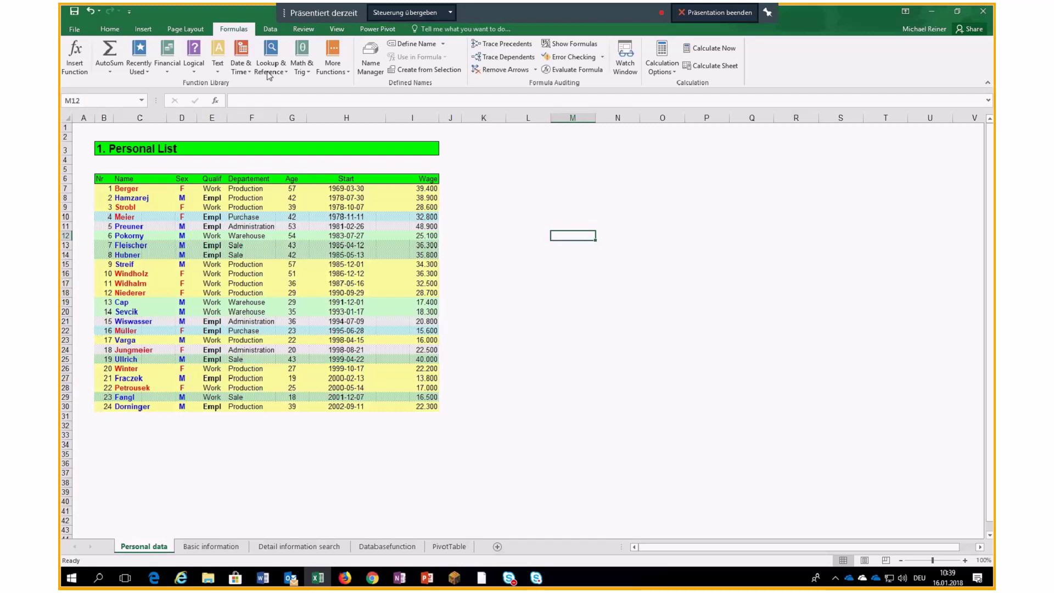
click(771, 14)
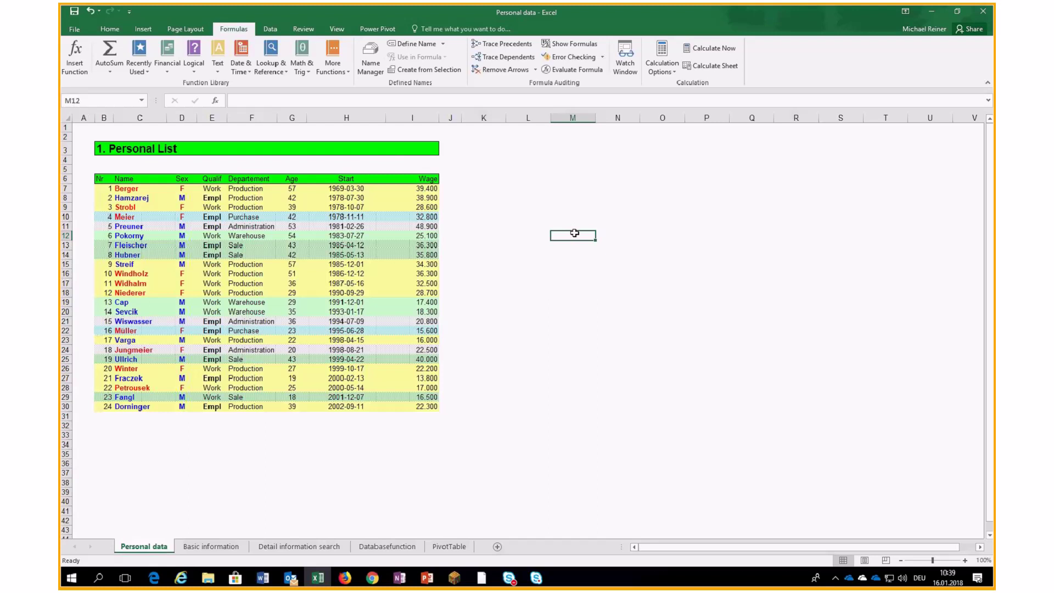
text(1)
key(Return)
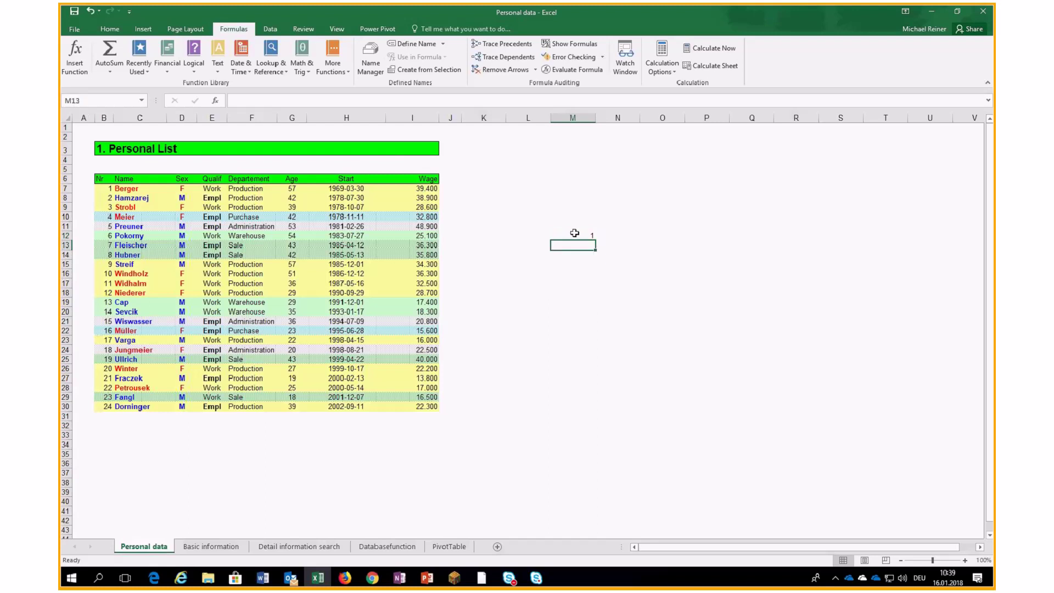
text(test)
key(Return)
Enter 3 in O12 and 5 in O13, and put =O13*O12 in O14 to get 15.
key(Right)
key(Right)
key(Right)
key(Up)
key(Left)
key(Up)
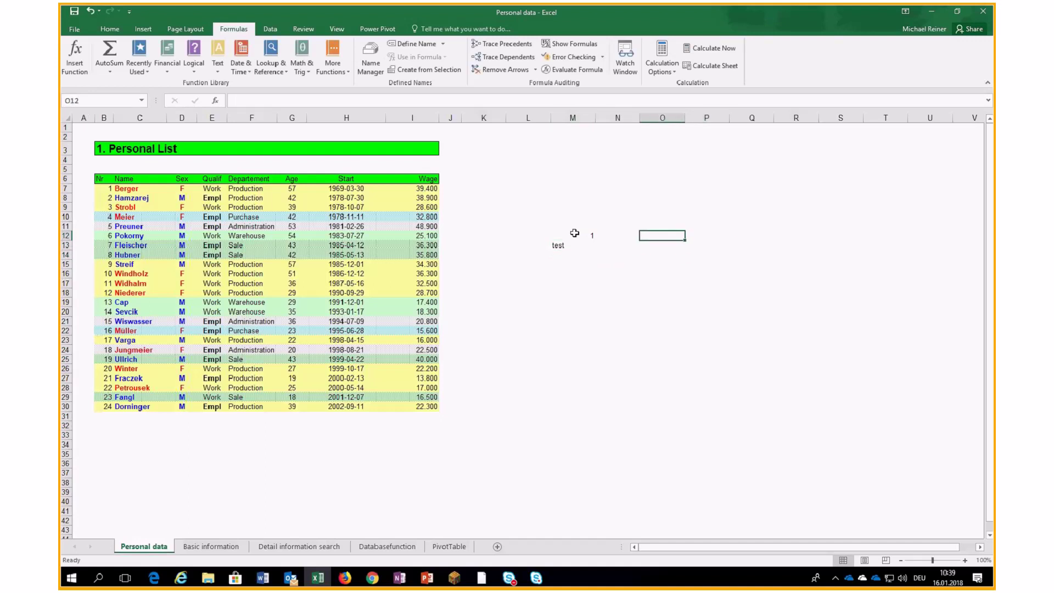
text(3)
key(Return)
text(5)
key(Return)
text(=)
key(Up)
text(*)
key(Up)
key(Up)
key(ctrl+Return)
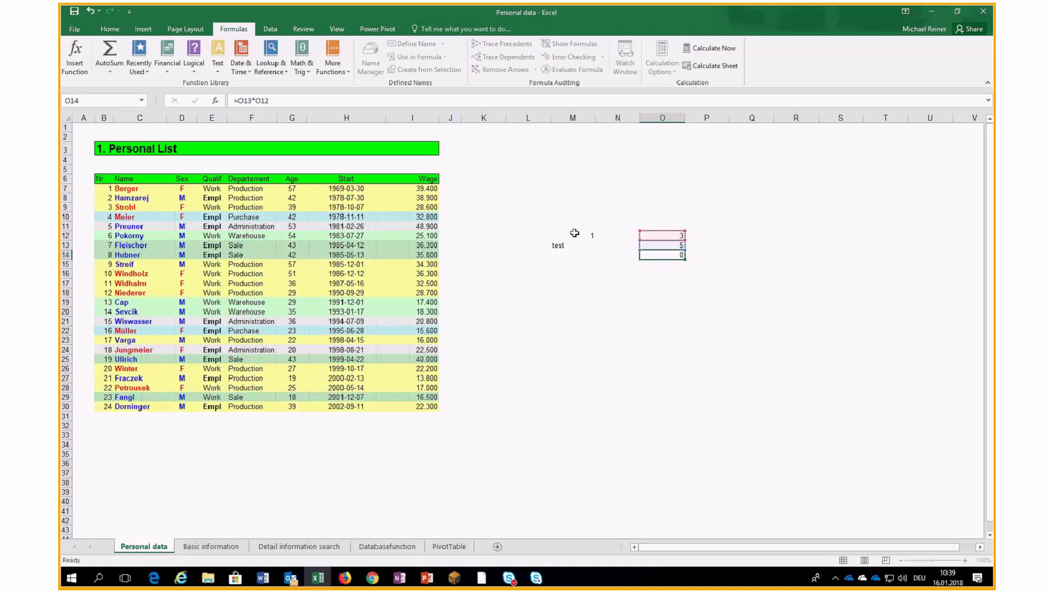
Test the formula by entering text in O13, then undo to restore 5.
key(Up)
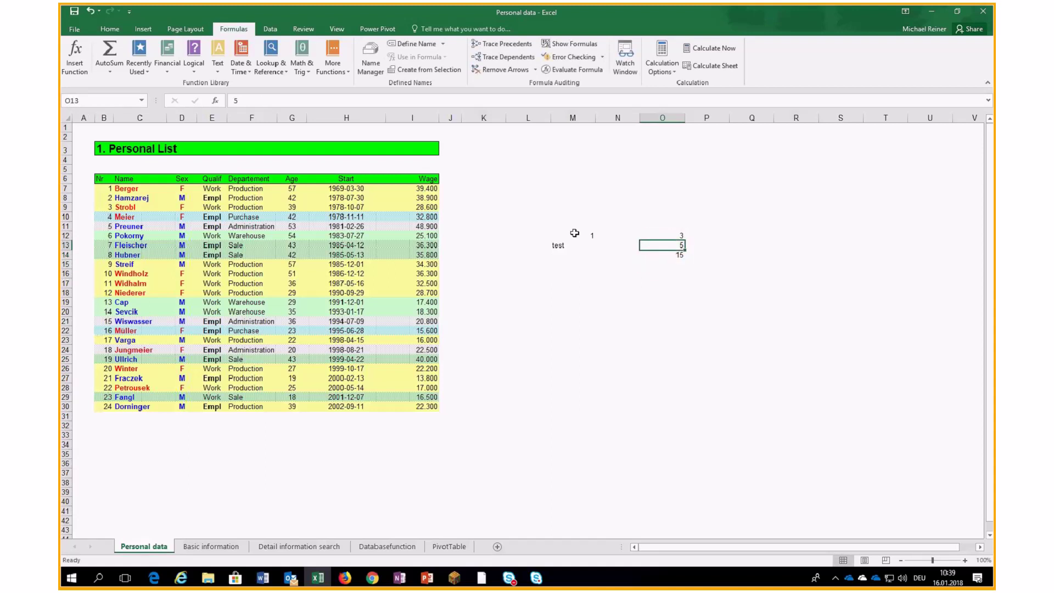
text(test)
key(Return)
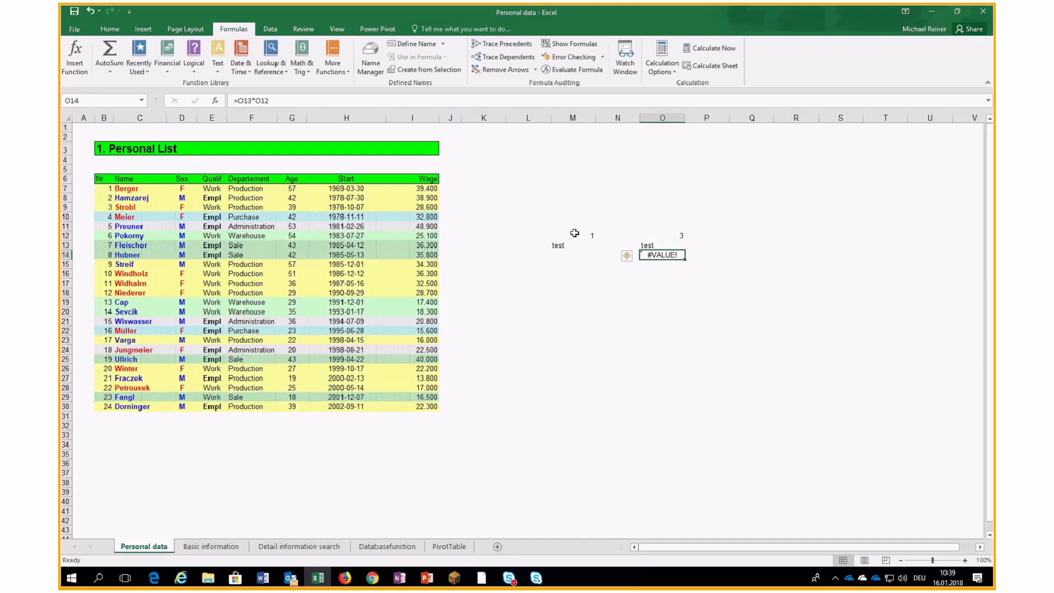
key(ctrl+z)
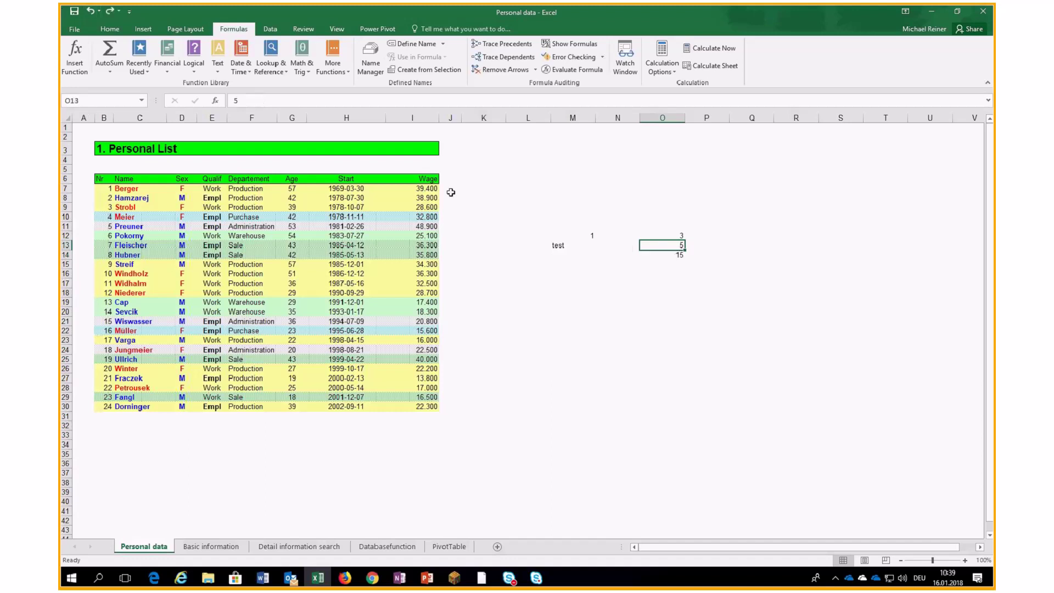
click(672, 255)
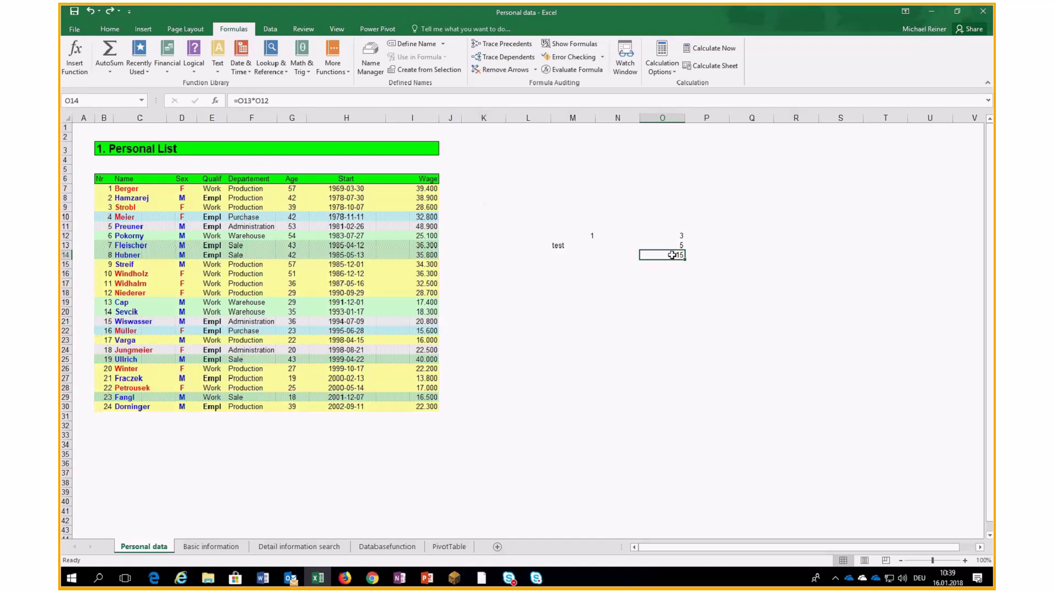
Apply a light orange fill to O12:O13, then recheck O12, O13 and the O14 formula.
drag(652, 239, 662, 246)
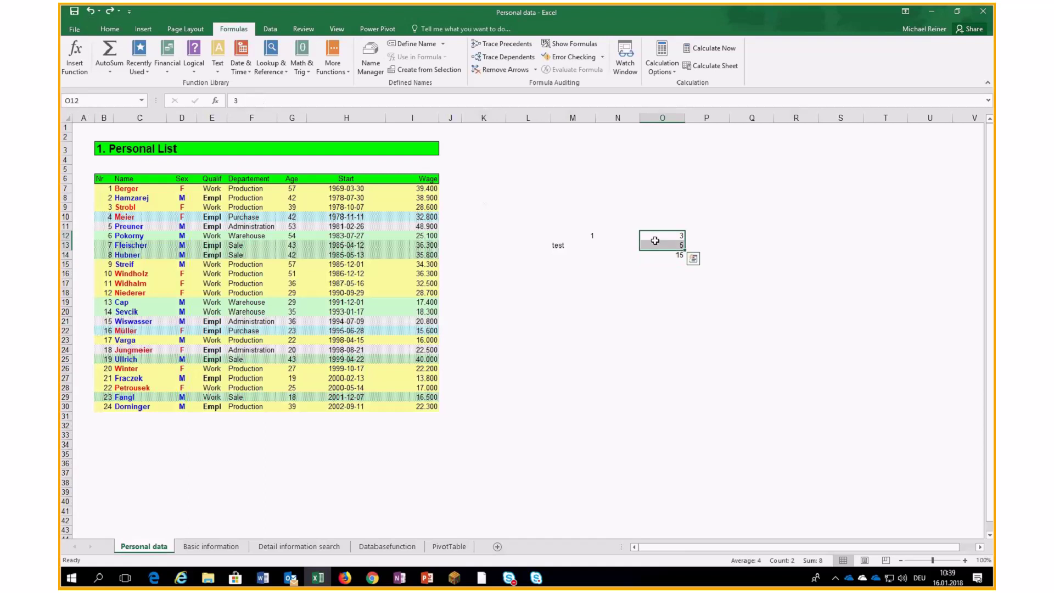
click(114, 29)
click(236, 65)
click(311, 101)
click(566, 257)
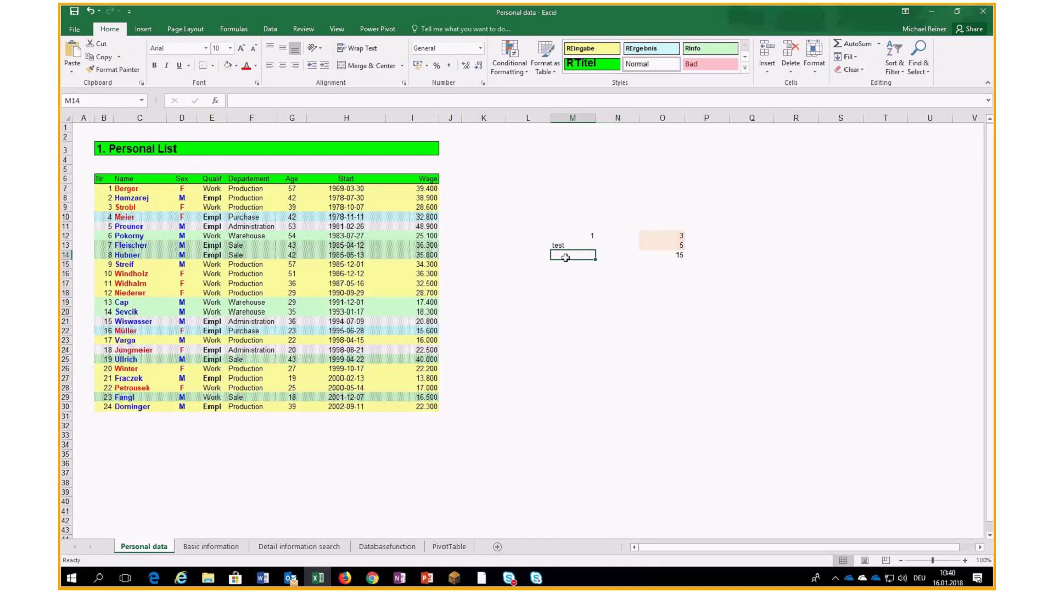
click(654, 236)
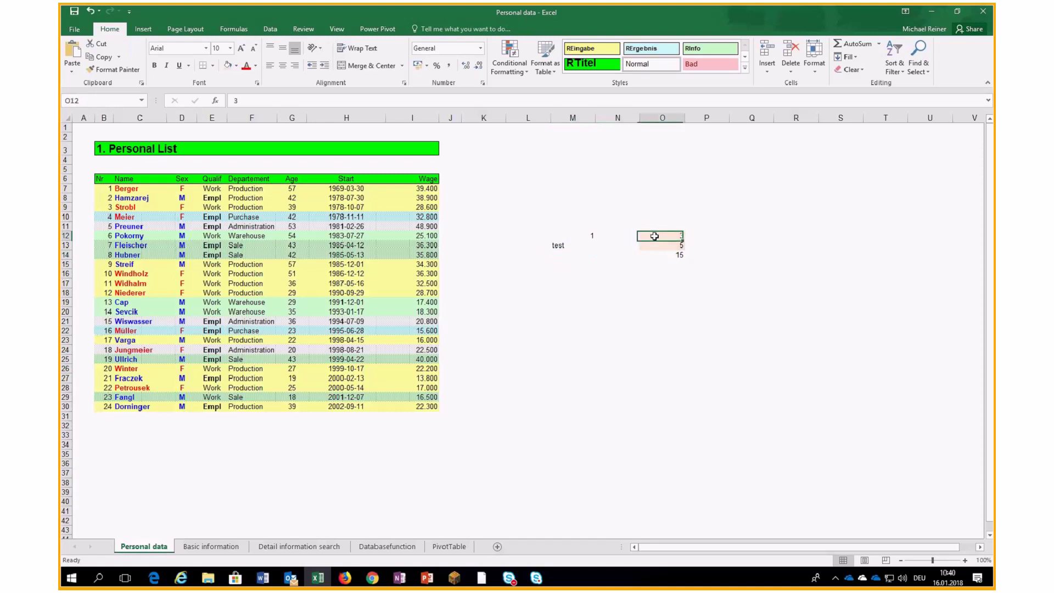
click(657, 246)
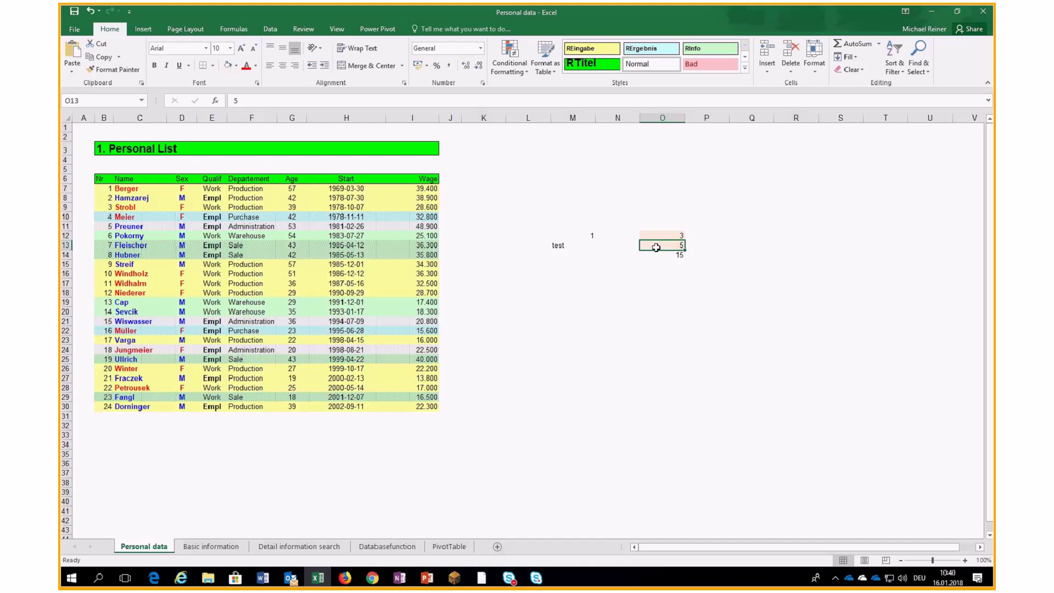
click(653, 254)
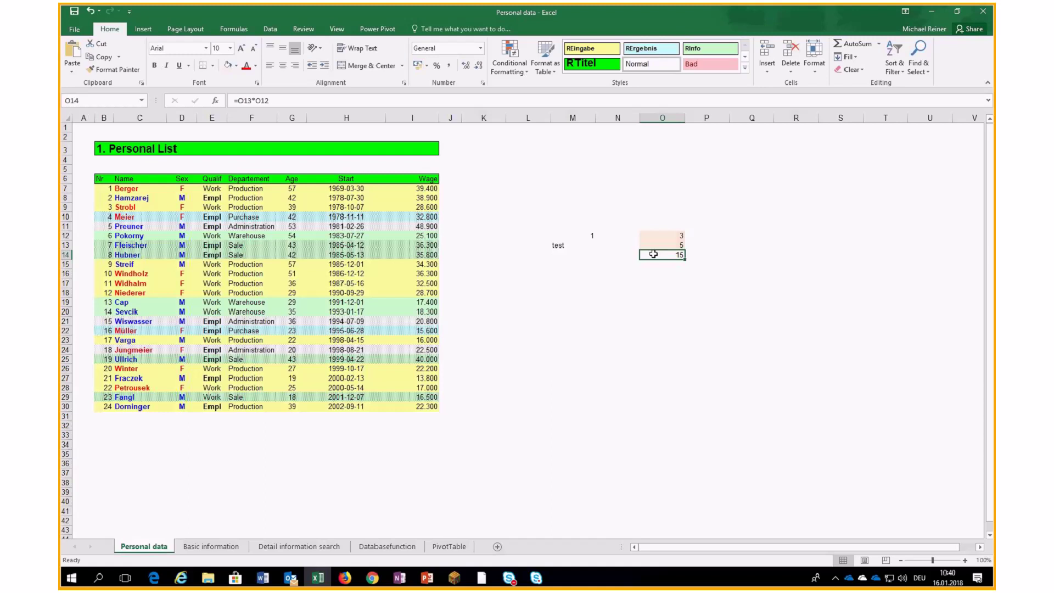
Browse the Format Cells tabs for O10, up to Protection, and close without changes.
right_click(652, 218)
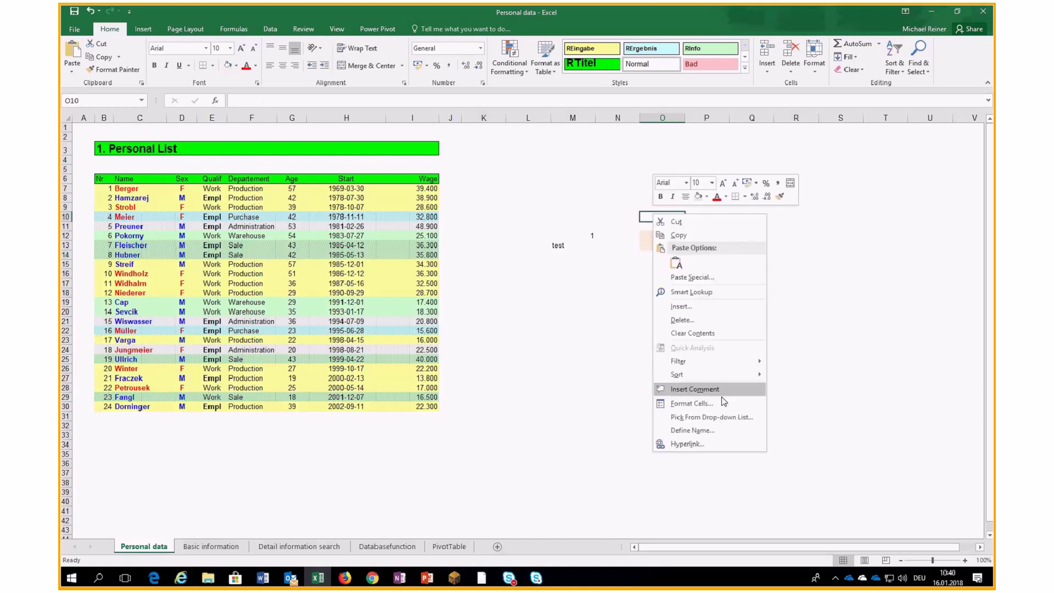
click(692, 403)
drag(658, 277, 347, 251)
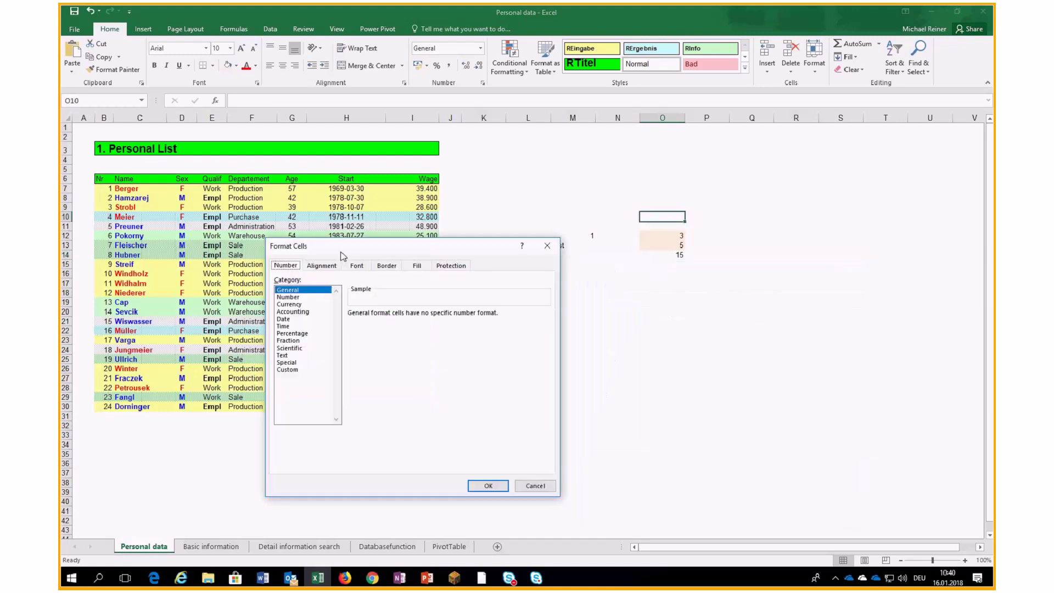
click(322, 266)
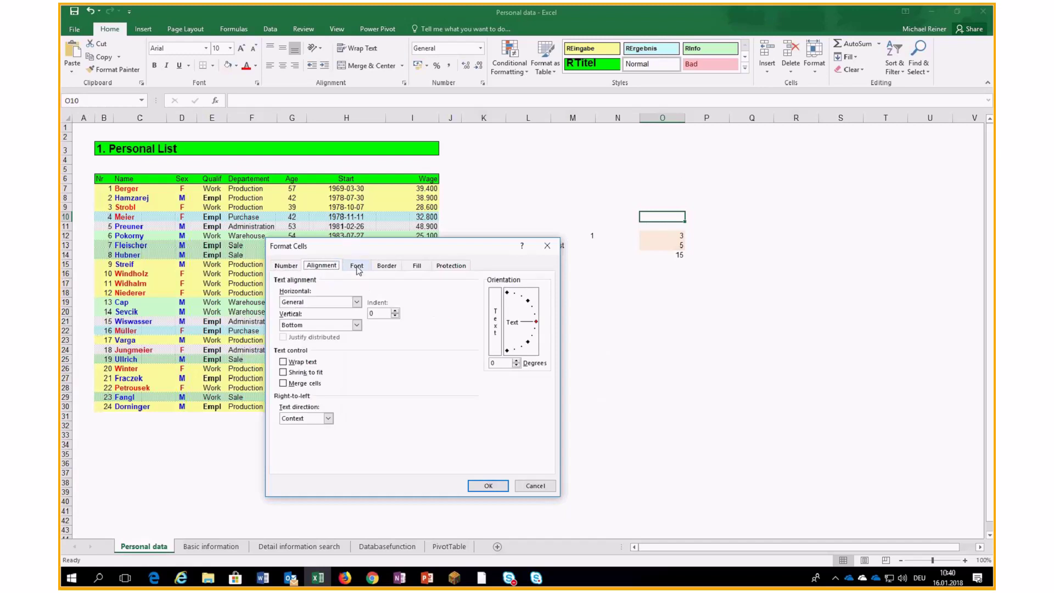
click(386, 266)
click(417, 266)
click(447, 267)
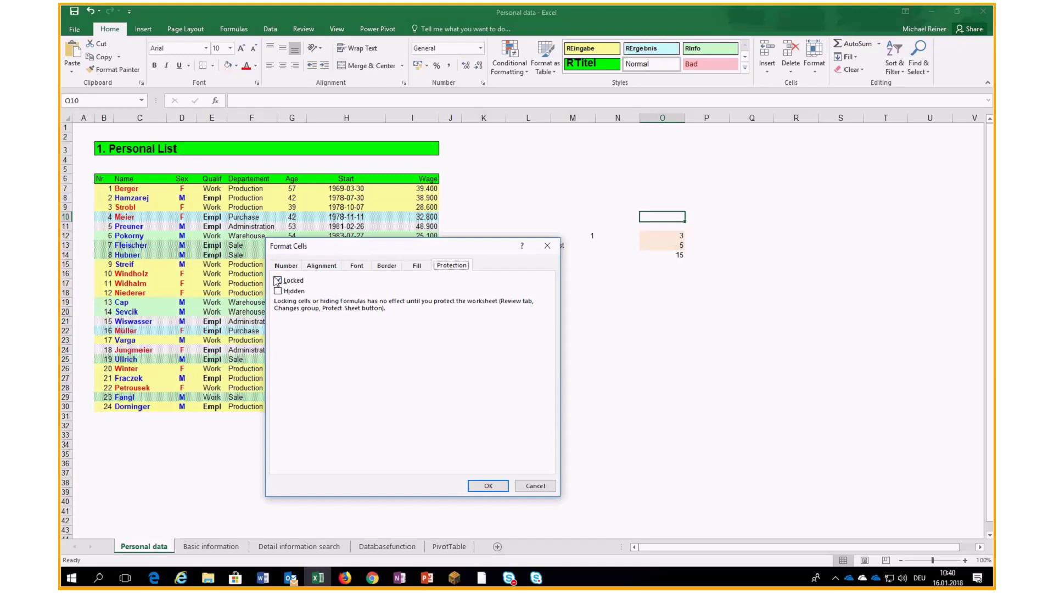
click(534, 486)
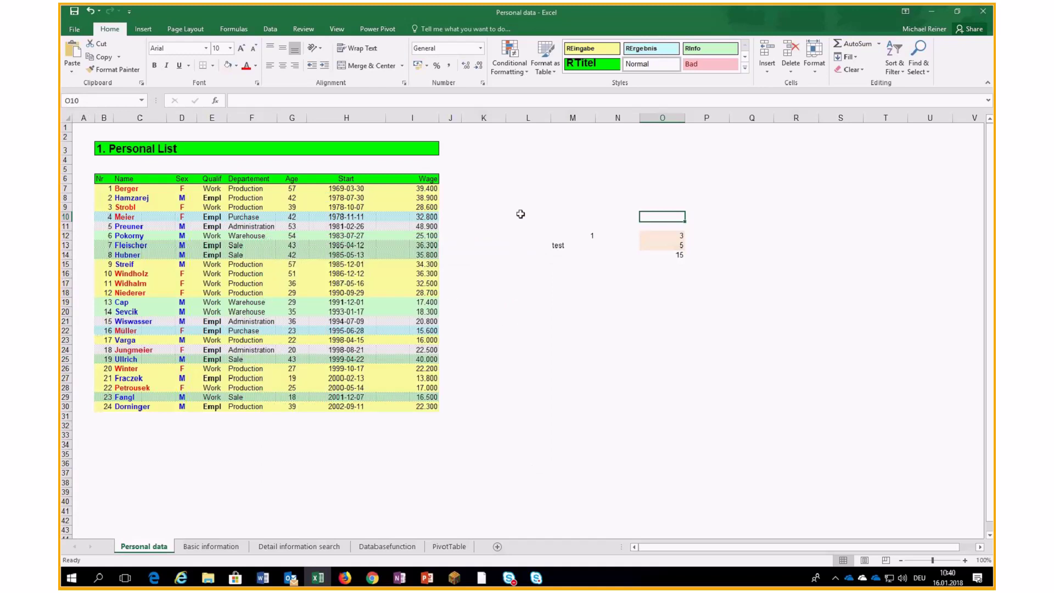
Clear the Locked protection option for O12:O13 in Format Cells.
click(656, 233)
drag(656, 233, 657, 244)
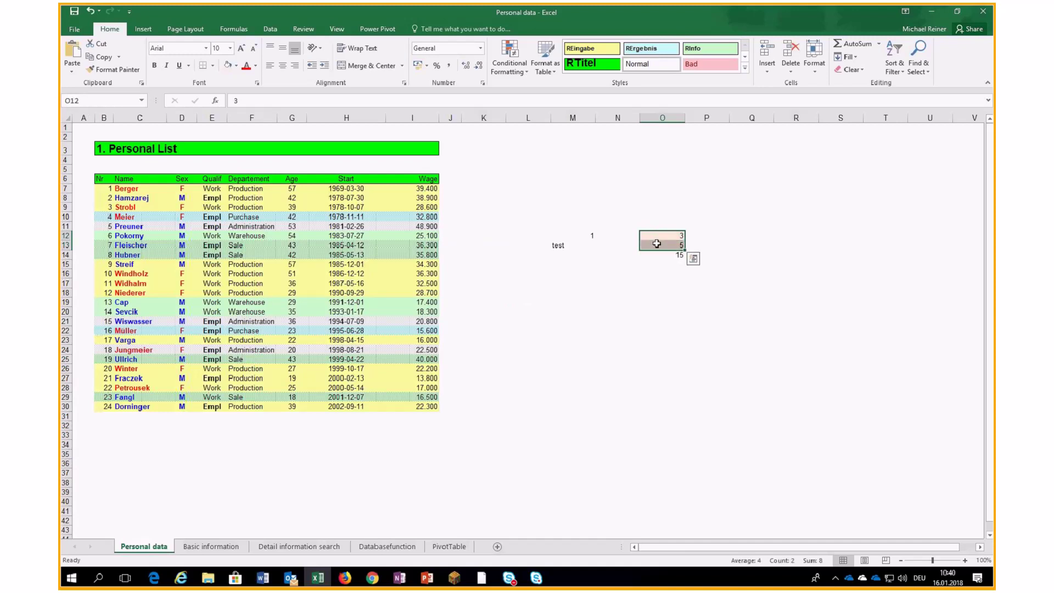
right_click(657, 243)
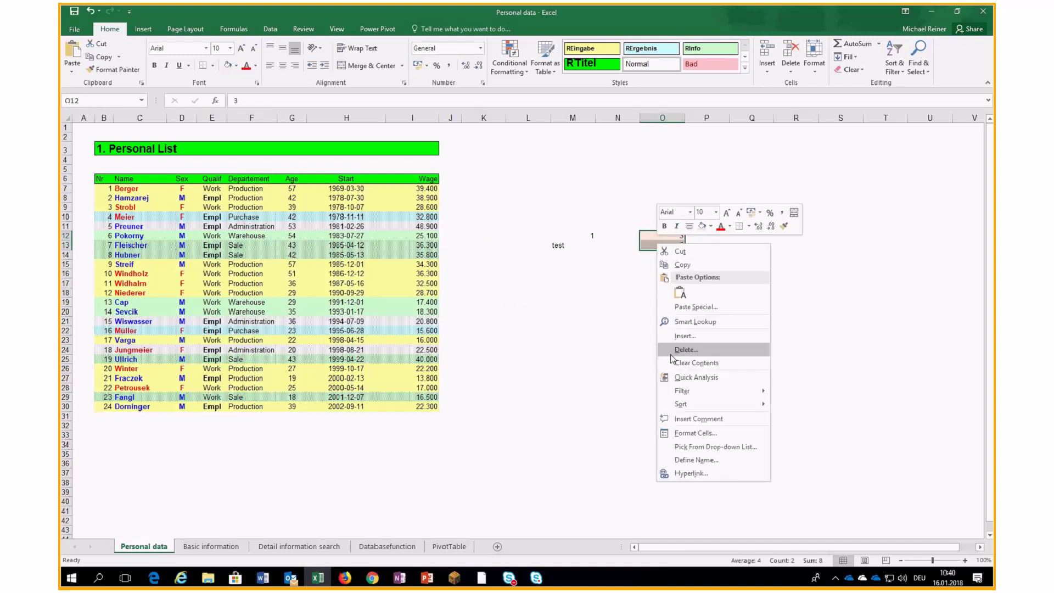
click(680, 434)
key(alt+l)
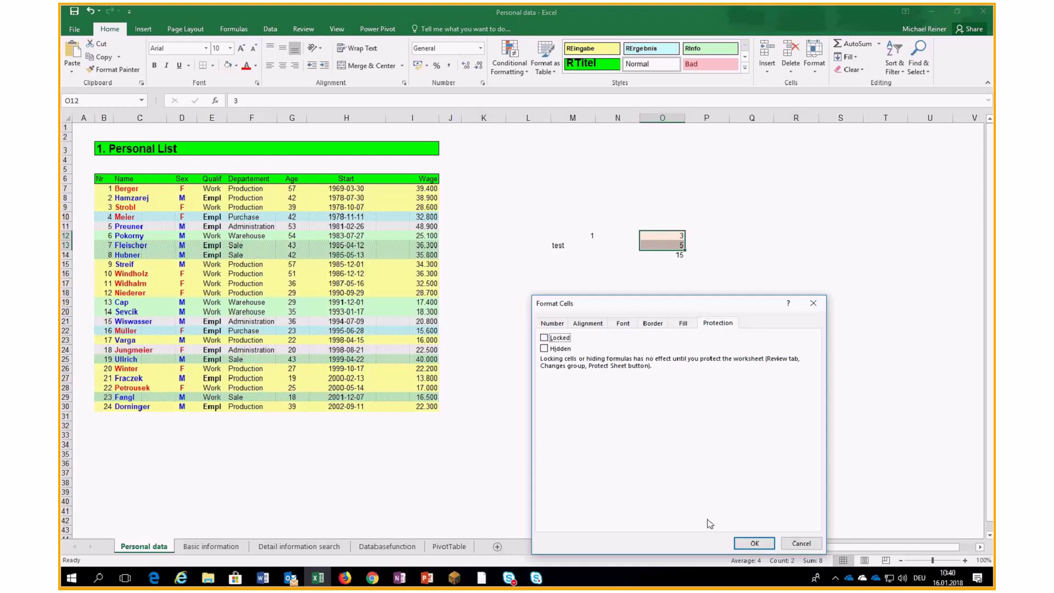
click(755, 544)
click(620, 368)
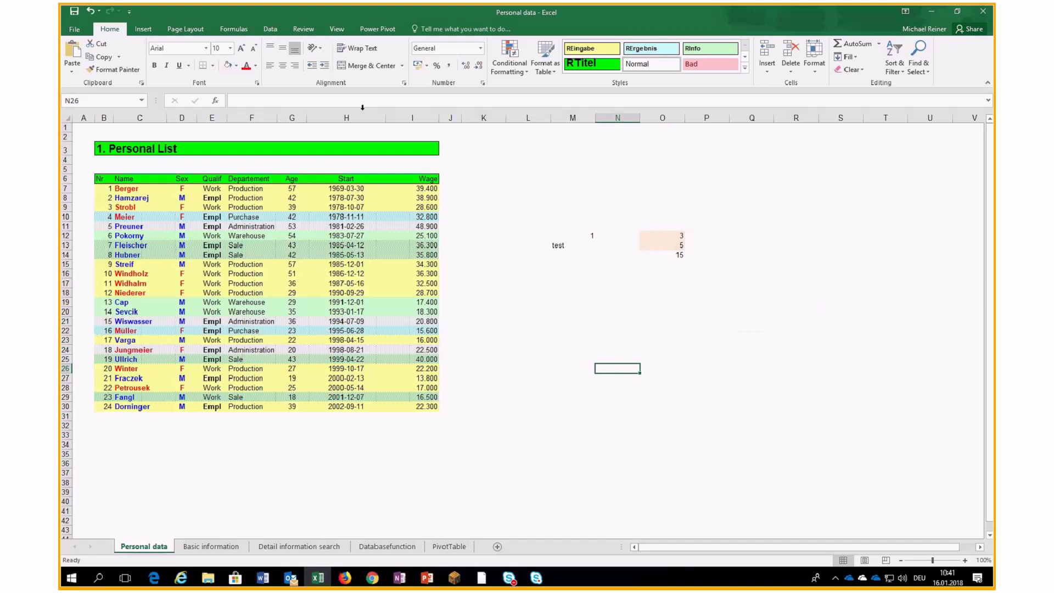
Protect the Personal data sheet with a confirmed password, then try editing a locked cell.
click(303, 29)
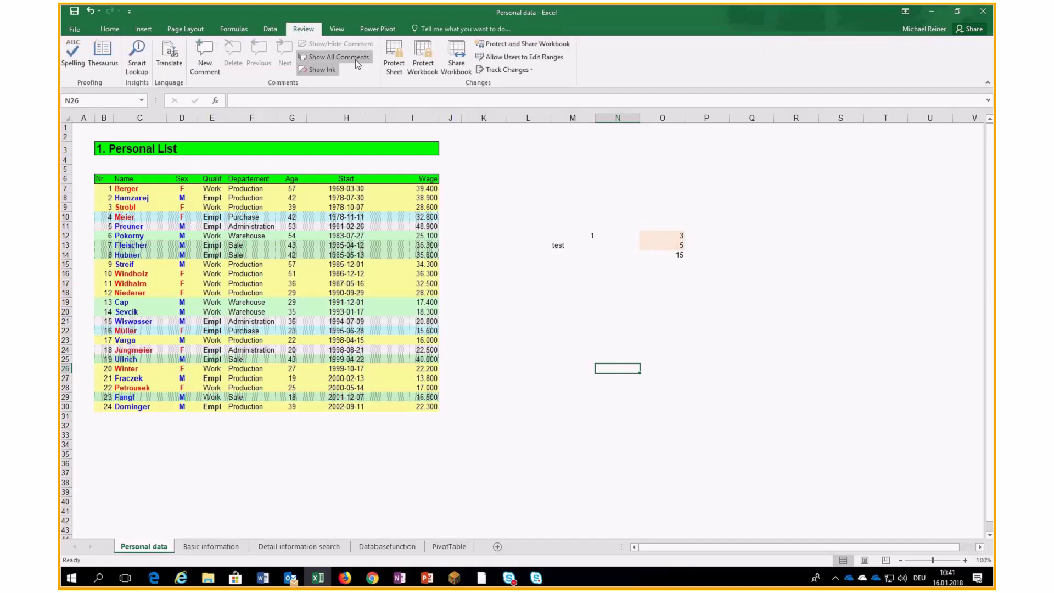
click(393, 57)
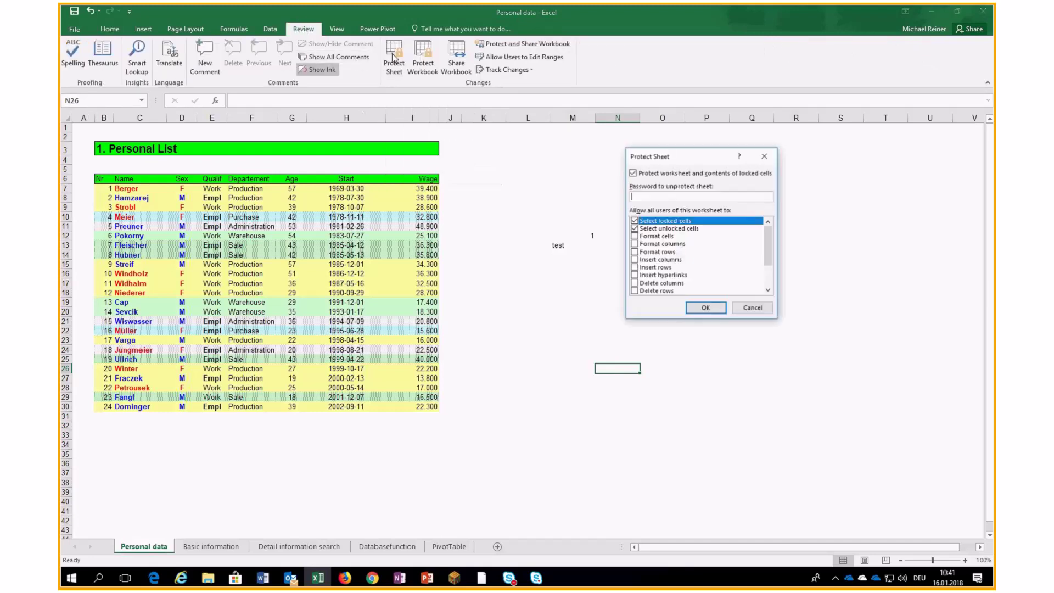
drag(675, 162, 486, 166)
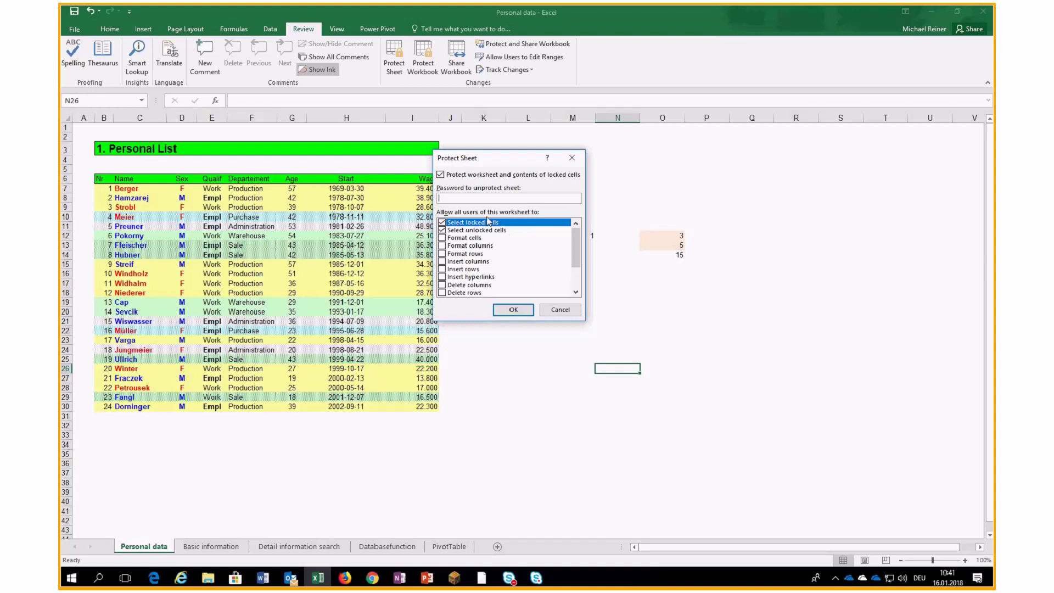
text(123)
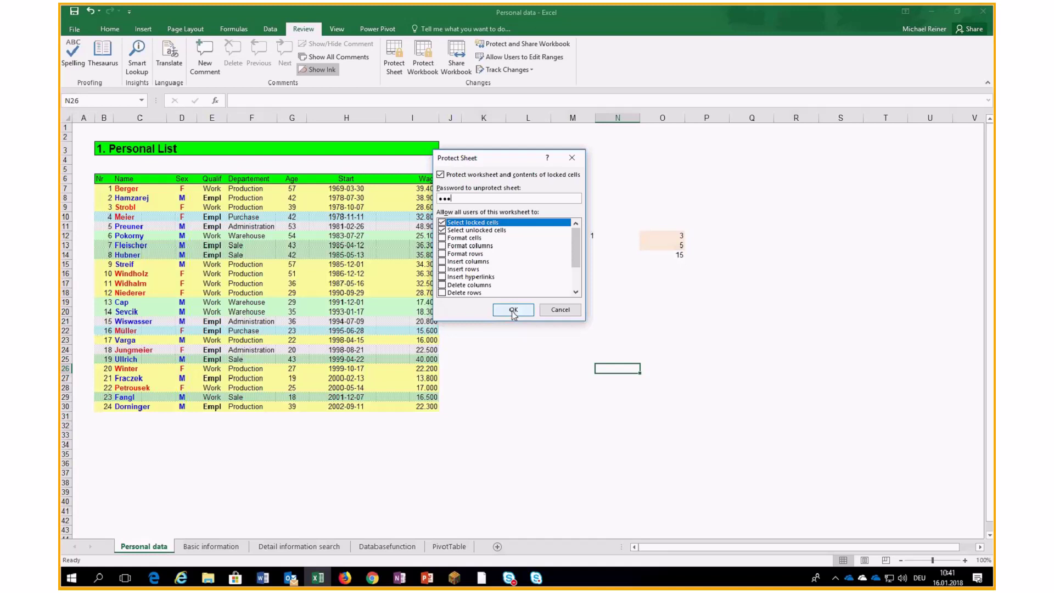
click(513, 311)
text(123)
click(728, 278)
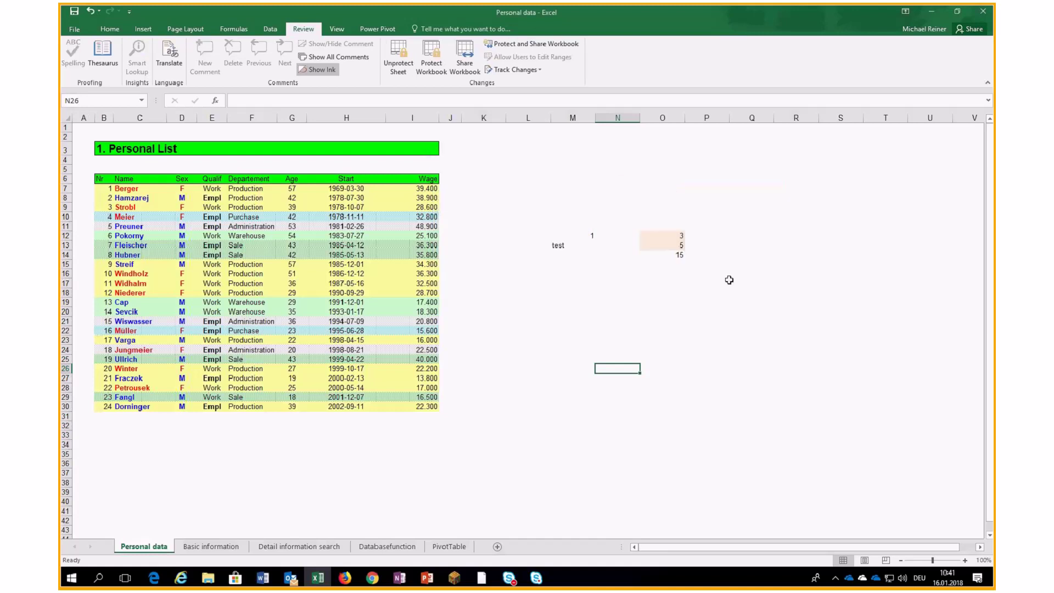
click(729, 280)
Confirm locked cells reject edits, dismiss the warning, and change O12 to 7 so O14 shows 35.
key(t)
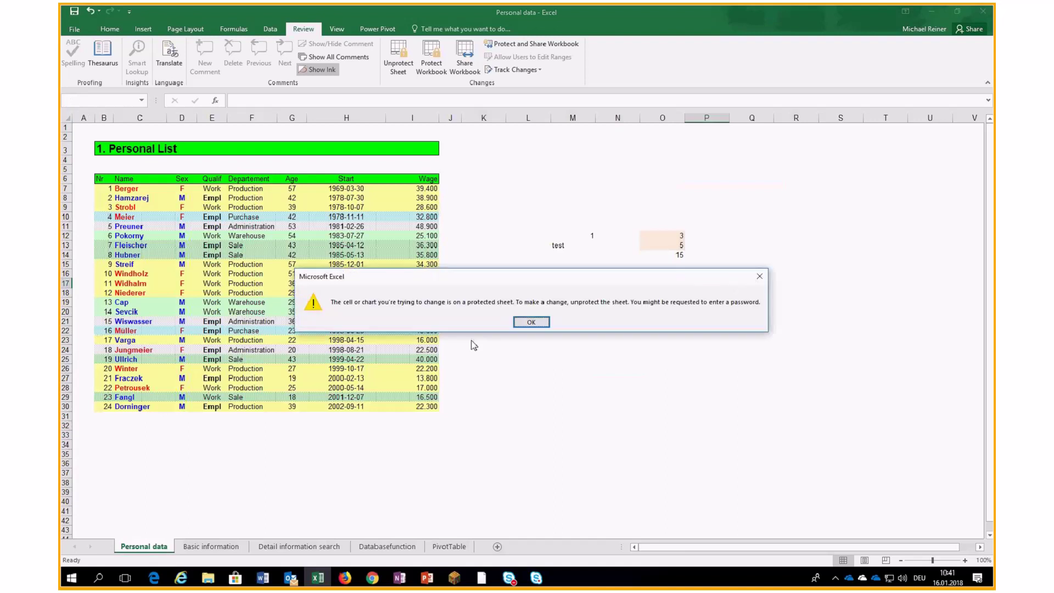
click(531, 322)
double_click(568, 284)
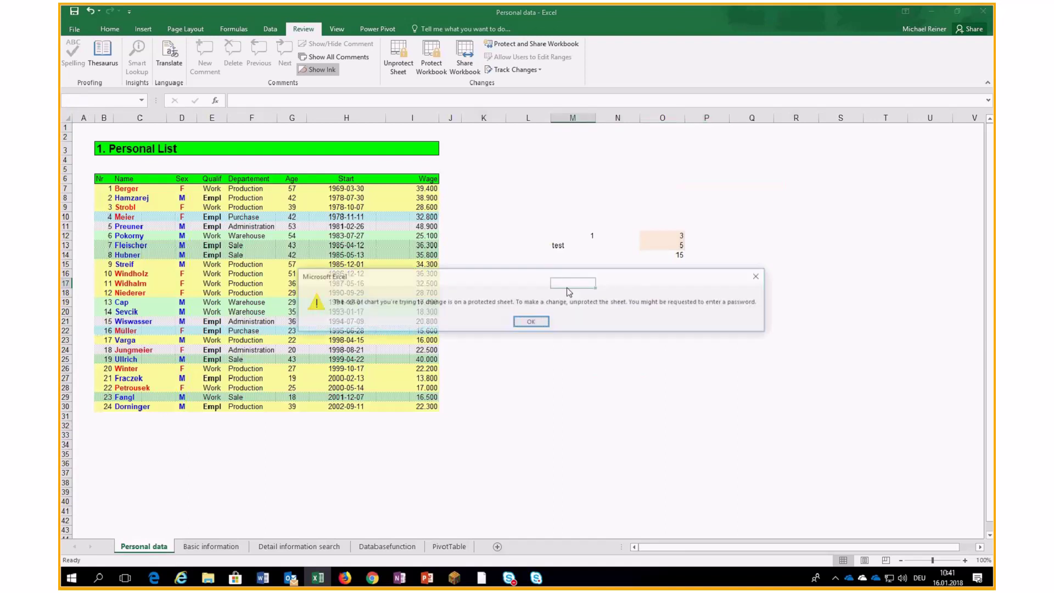
click(671, 257)
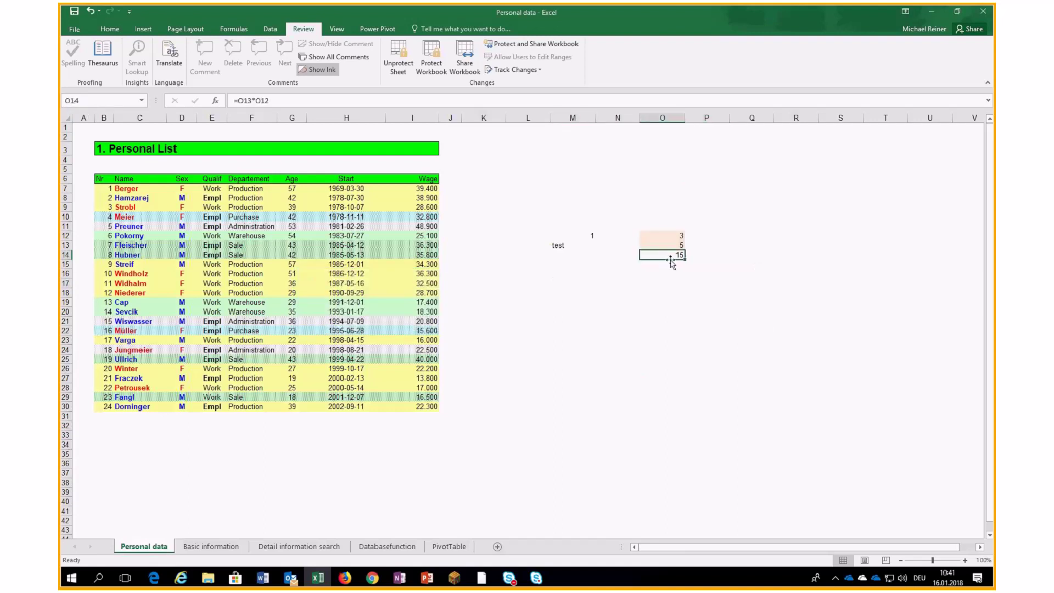
click(591, 244)
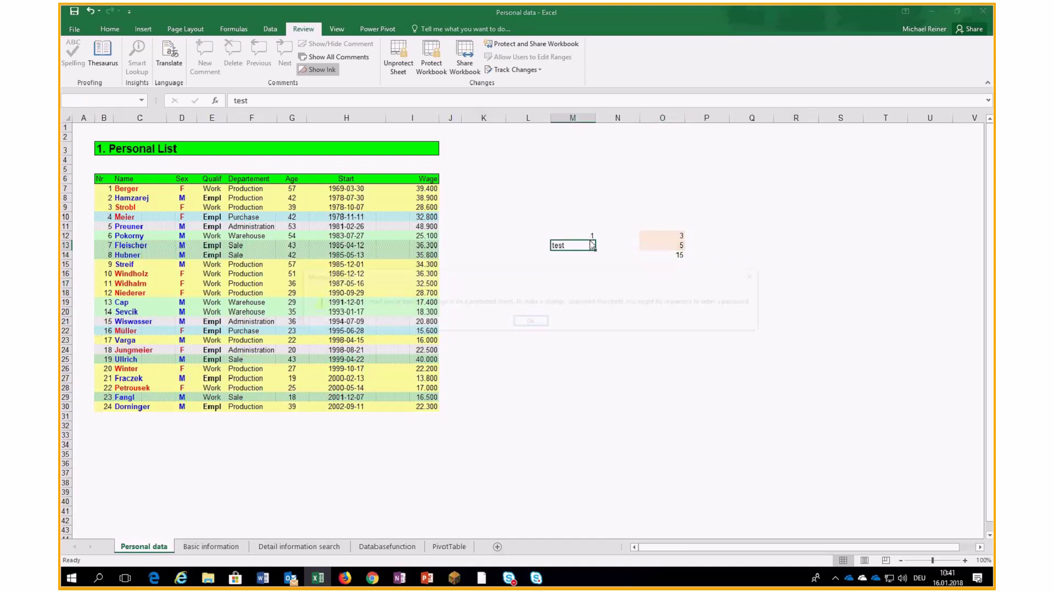
click(584, 232)
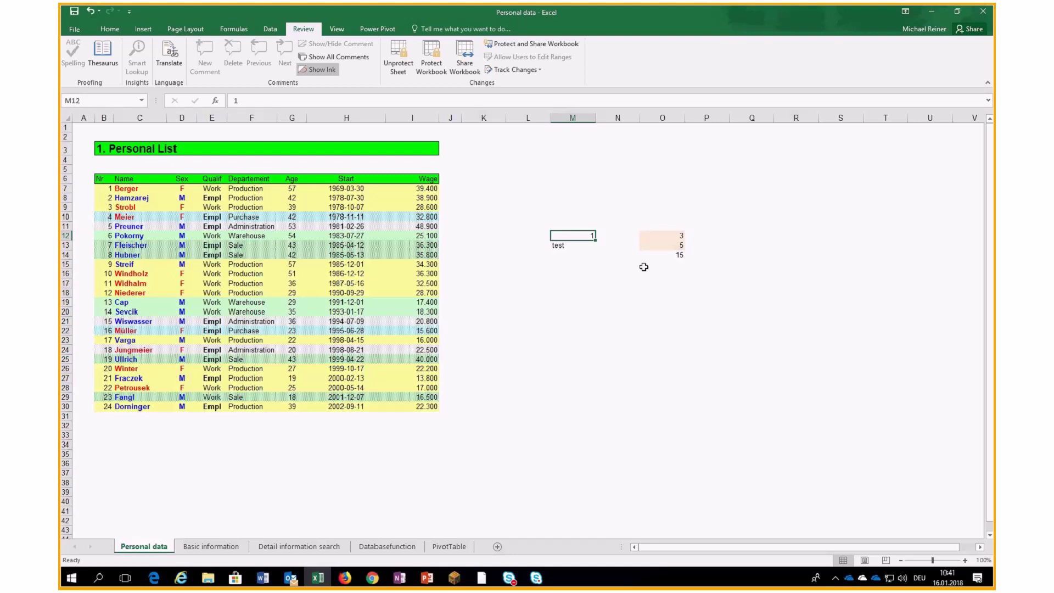
click(663, 244)
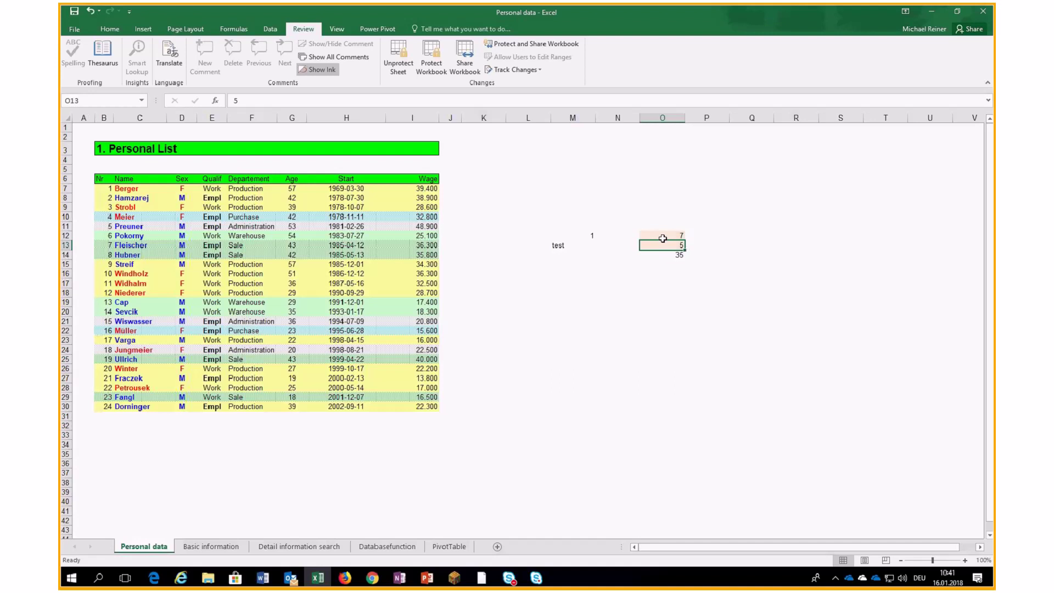
Unprotect the sheet with its password and preview the protection options without applying them.
click(399, 60)
text(test)
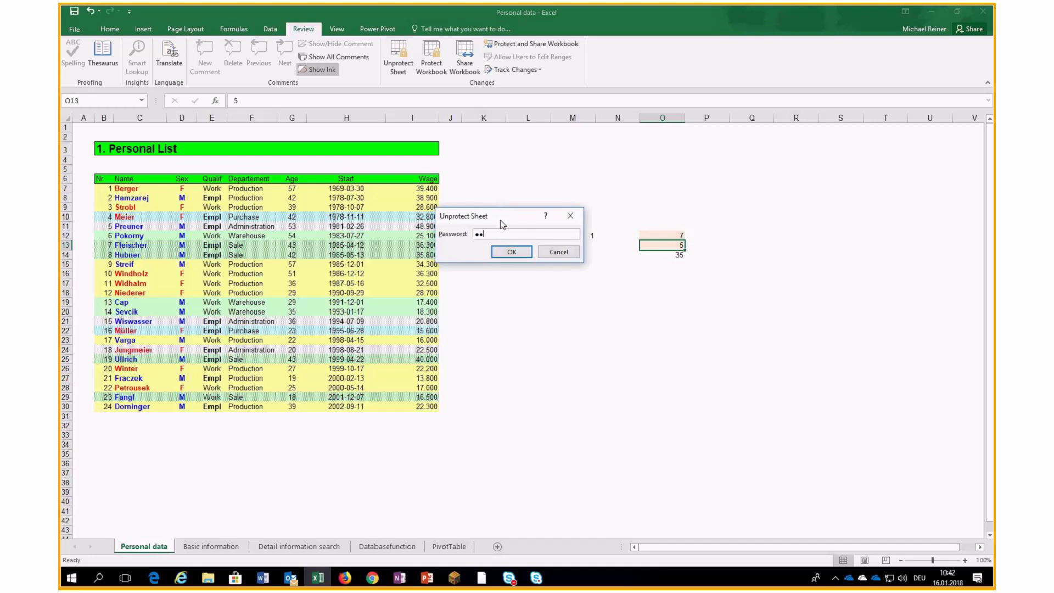
key(Return)
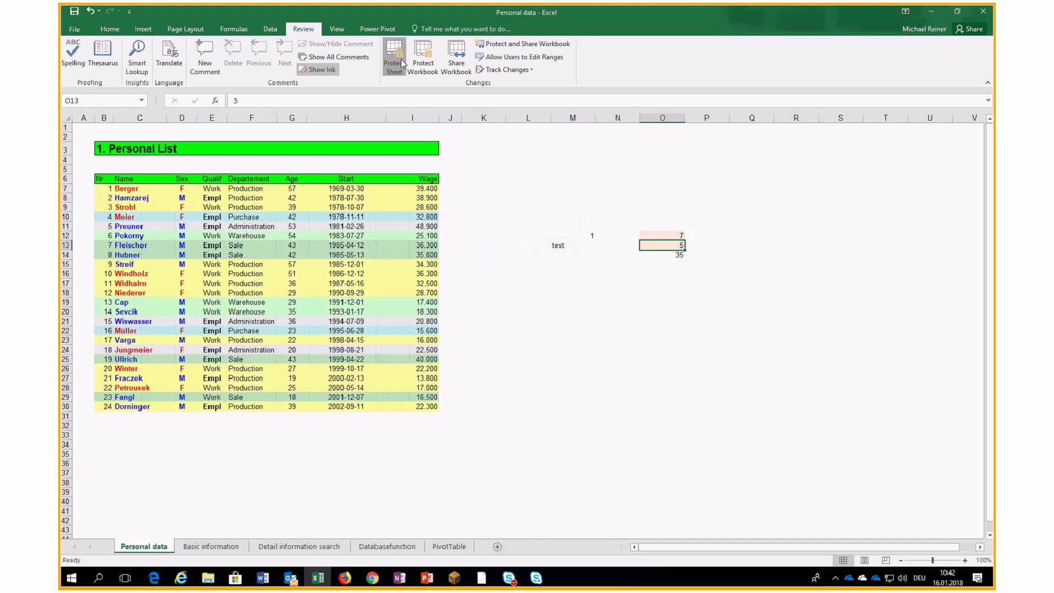
click(401, 58)
click(442, 223)
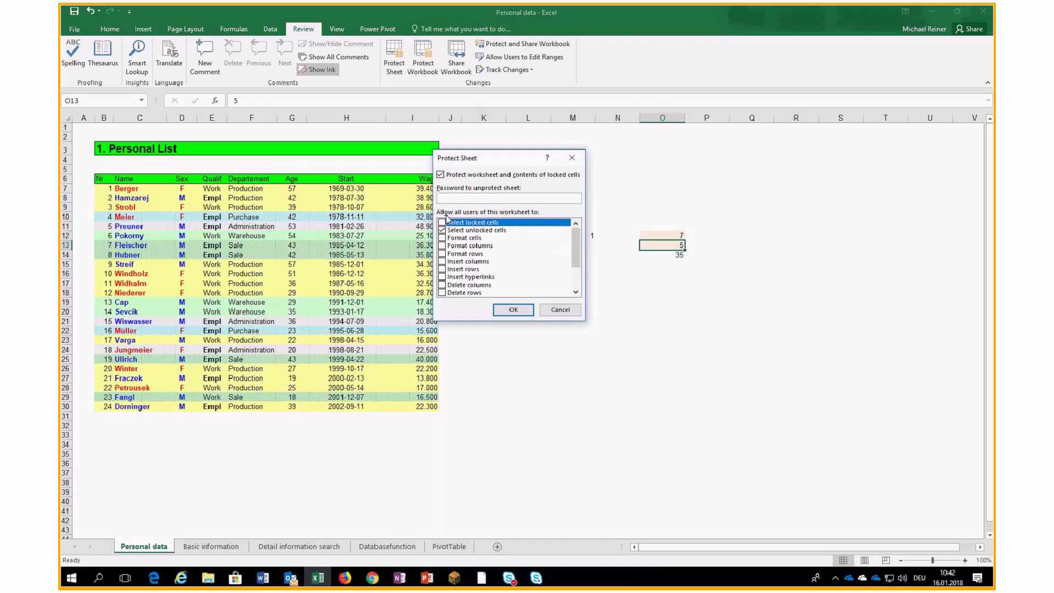
click(572, 310)
click(572, 311)
Re-protect the sheet with a confirmed password, disallowing selection of locked cells.
click(399, 59)
click(443, 222)
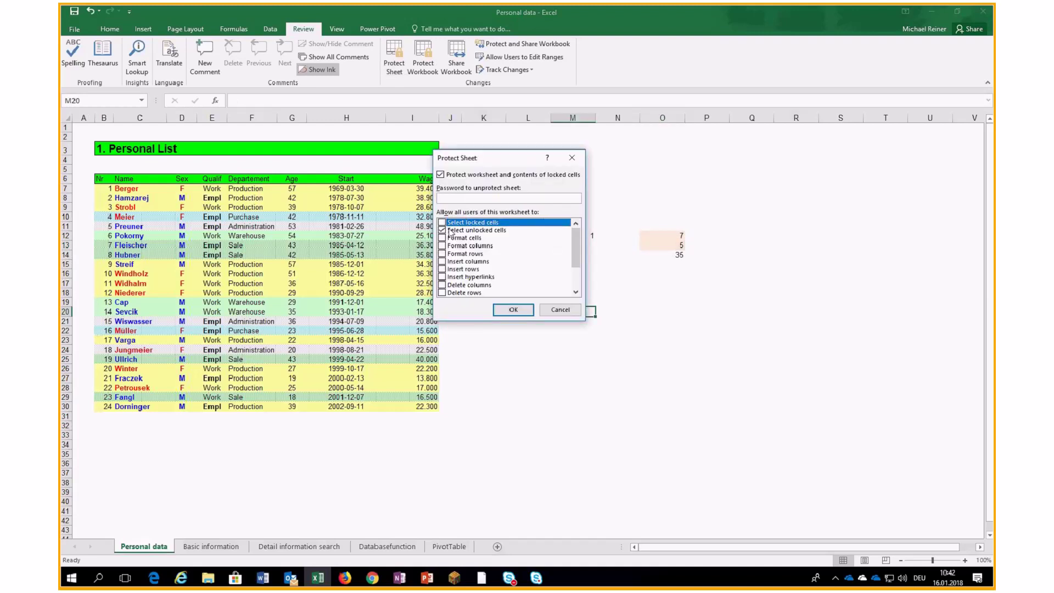
text(1234)
click(514, 309)
text(1234)
click(522, 278)
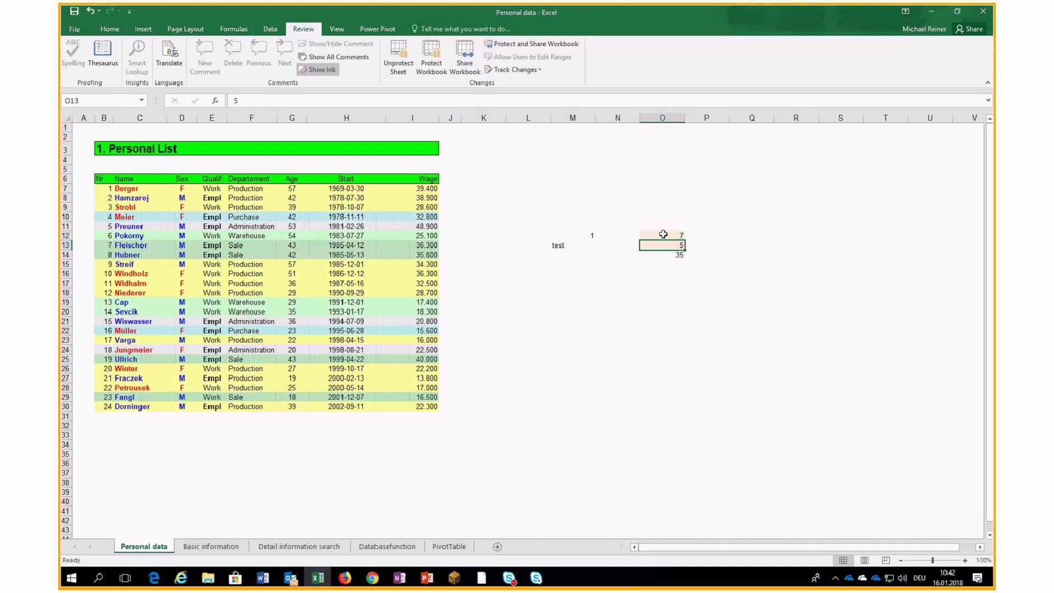
Check that O13 and O12 are selectable, then unprotect the sheet with its password.
click(678, 247)
click(680, 237)
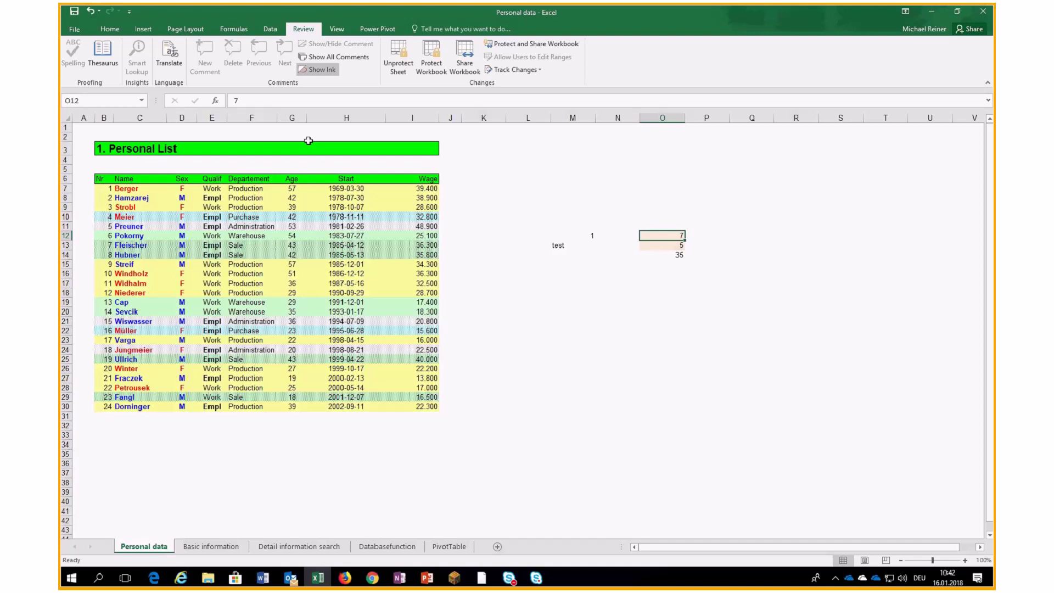
click(398, 57)
text(***)
click(506, 255)
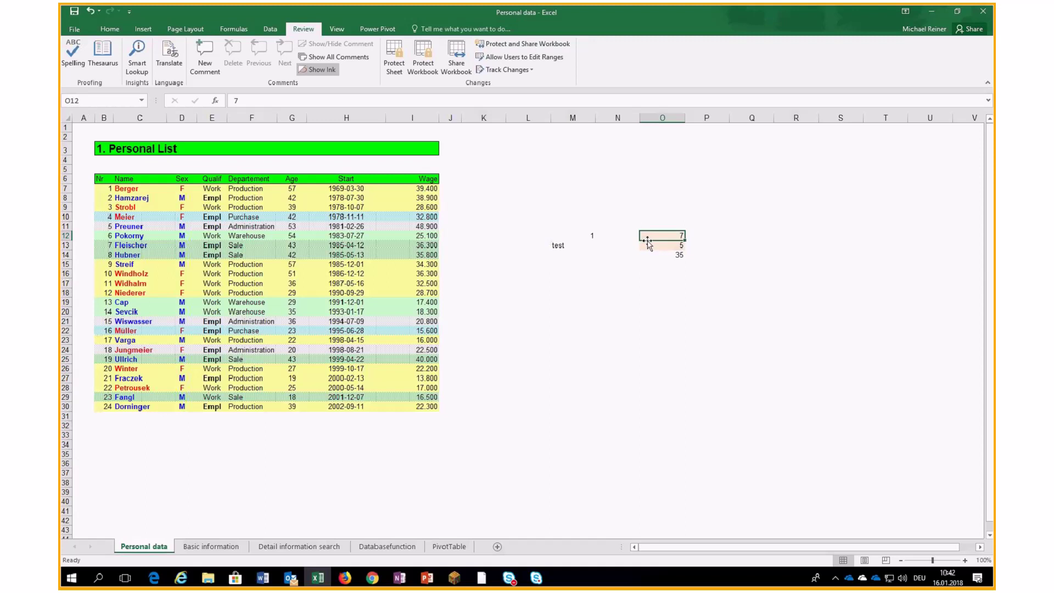
Protect the sheet again with a new, confirmed password.
click(393, 60)
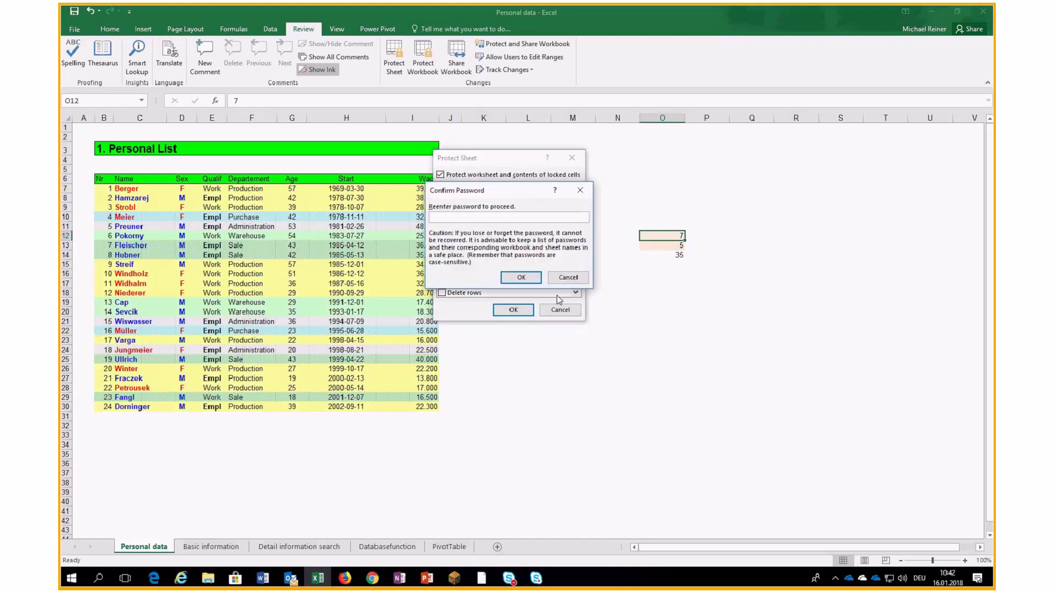
click(566, 277)
drag(465, 198, 403, 199)
text(•••)
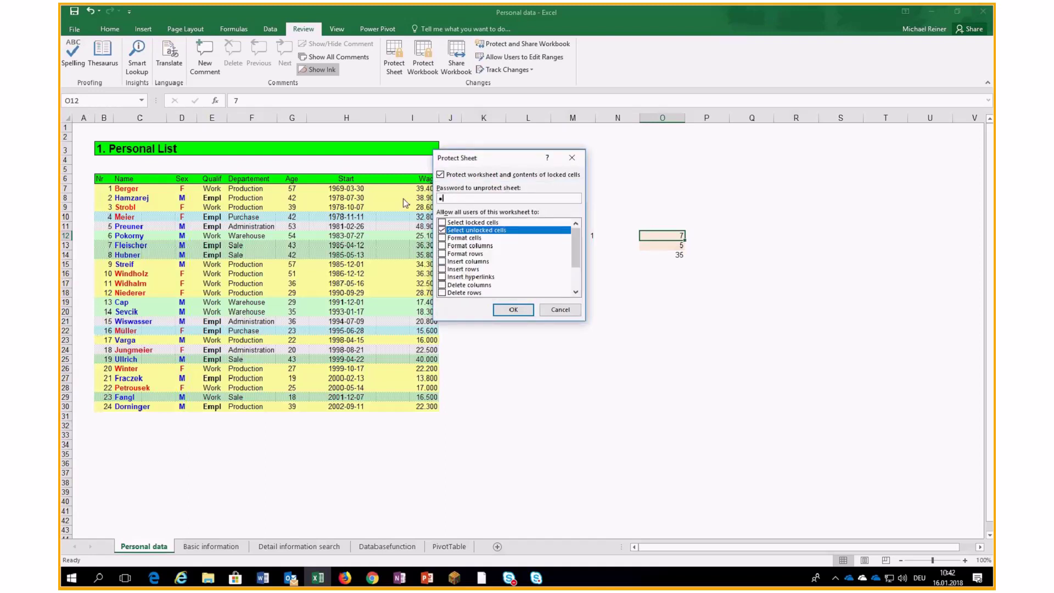
key(Return)
text(•••)
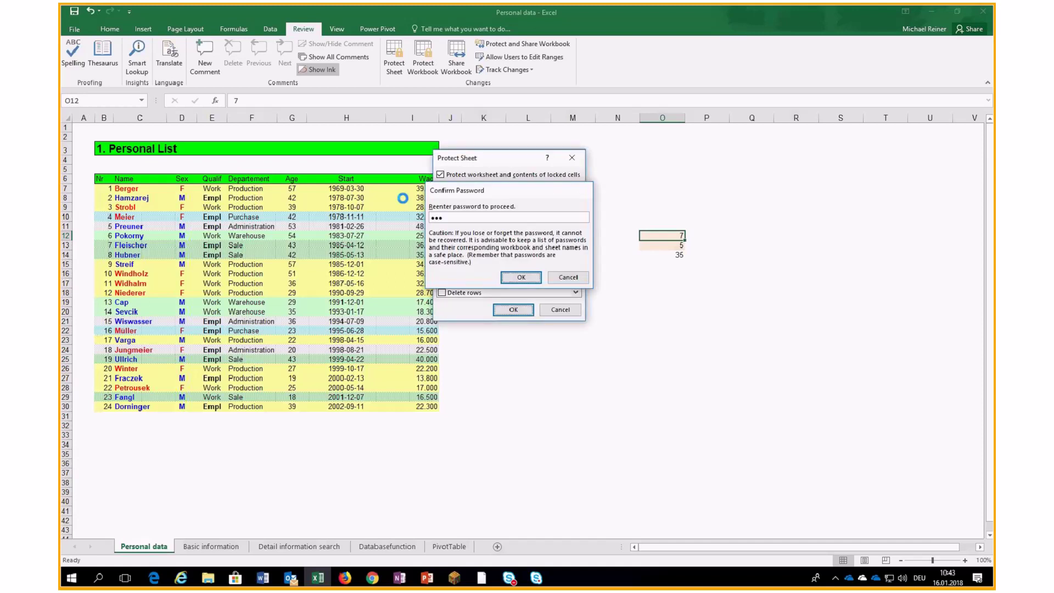
key(Return)
Verify O12 accepts the entry test, restore it to 7, and bring up the unprotect prompt.
text(test)
key(Return)
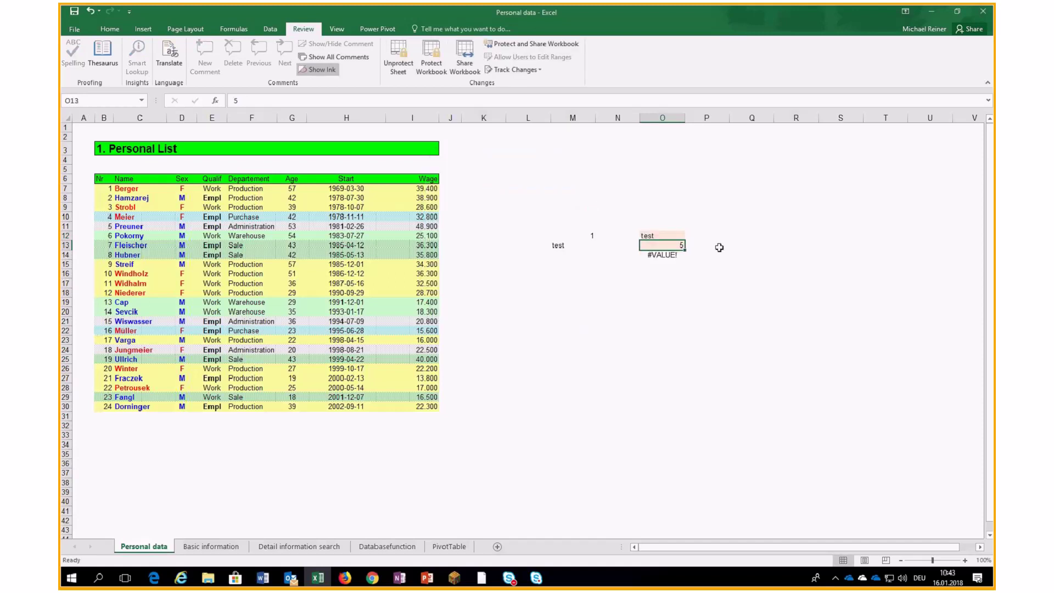
key(Up)
text(7)
key(Return)
click(399, 61)
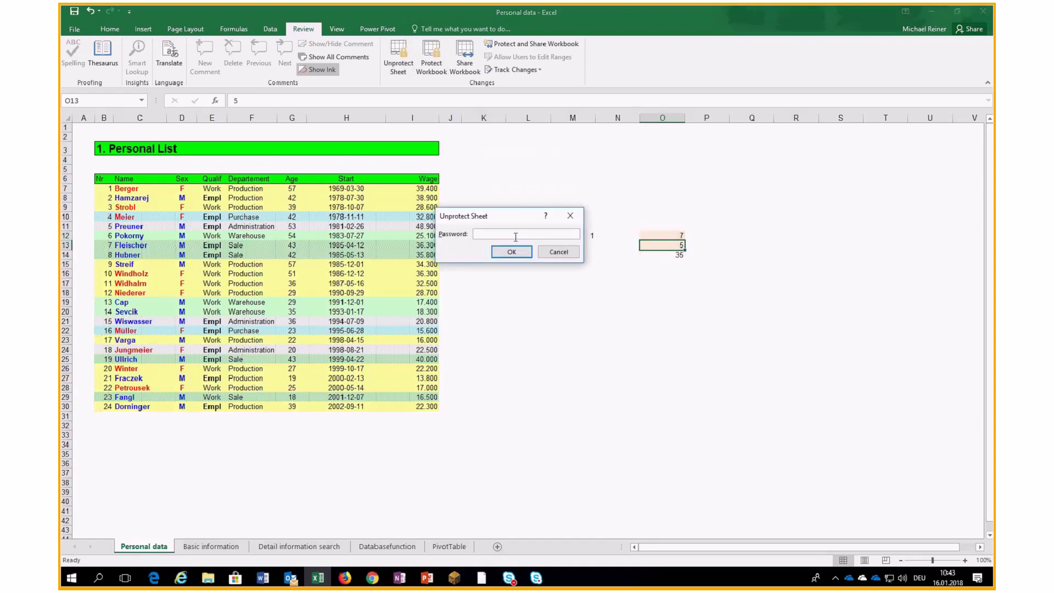
Confirm the Unprotect Sheet prompt and select cell O12.
click(509, 256)
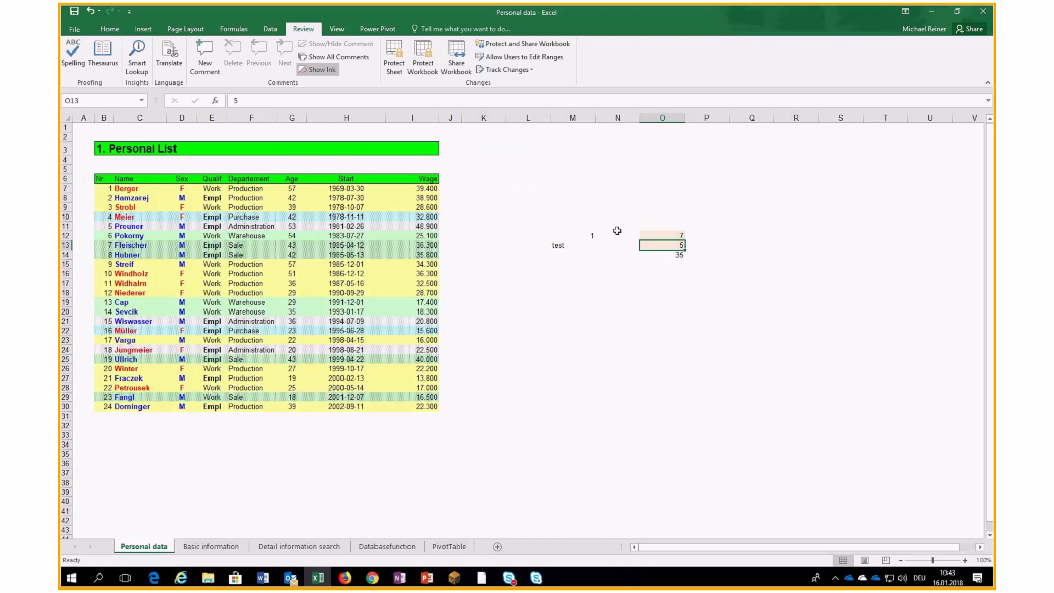
click(654, 236)
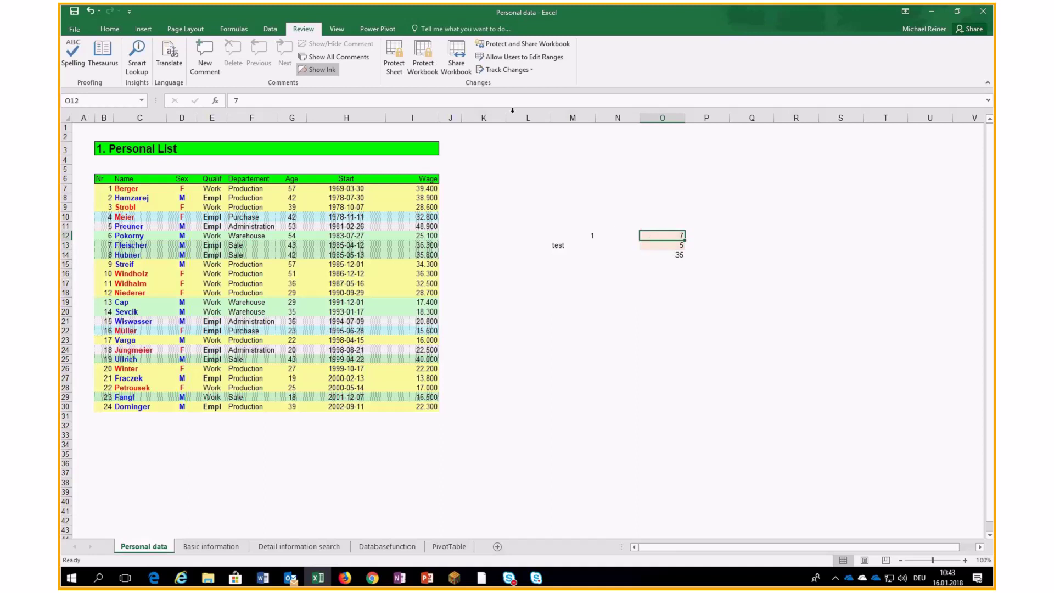
Open the Data Validation dialog for O12 from the Data tab's Data Validation menu.
click(278, 33)
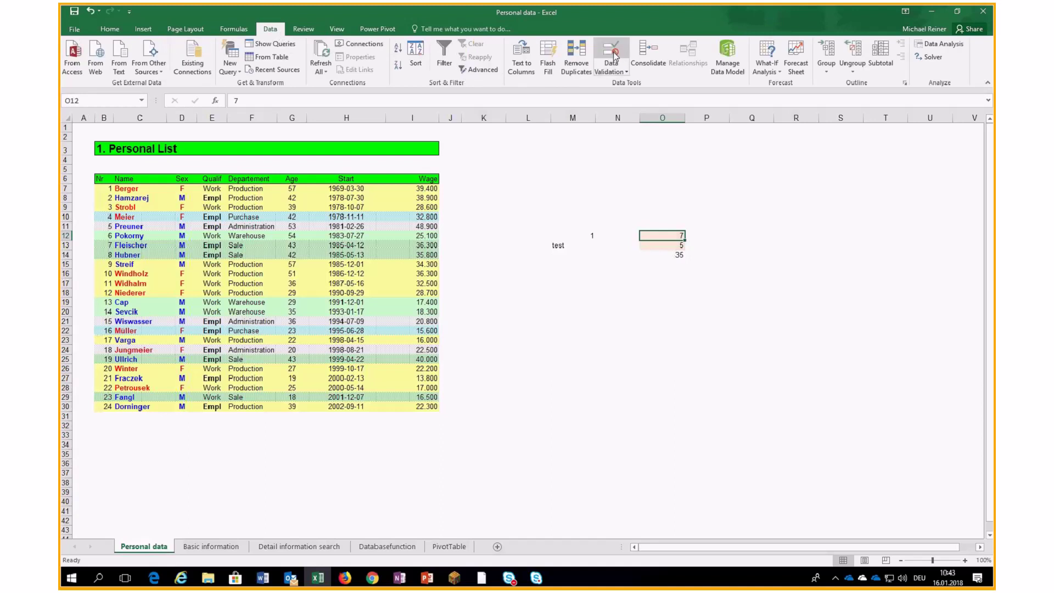
click(617, 72)
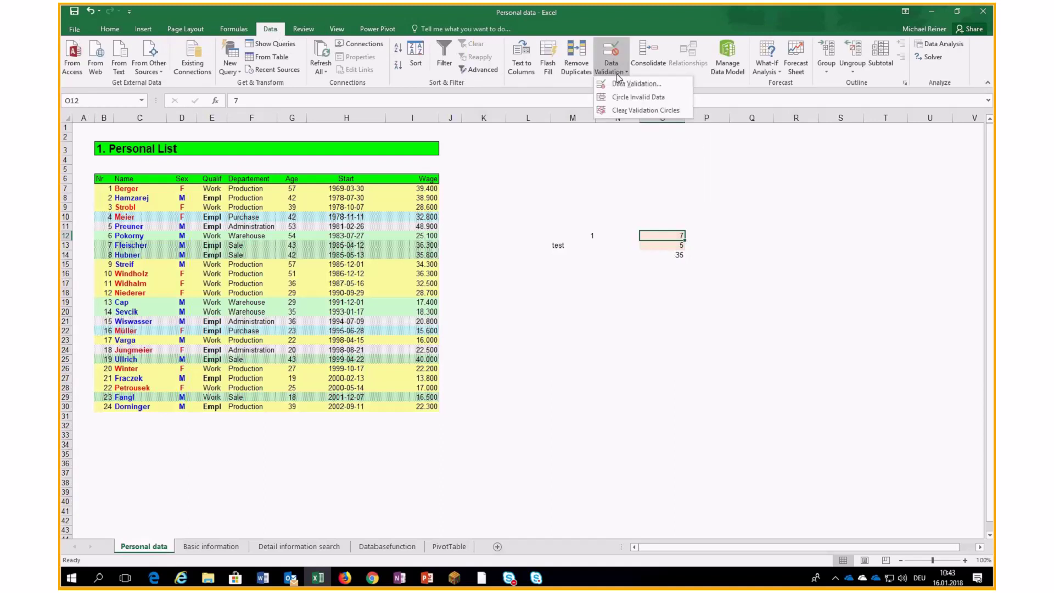
click(617, 72)
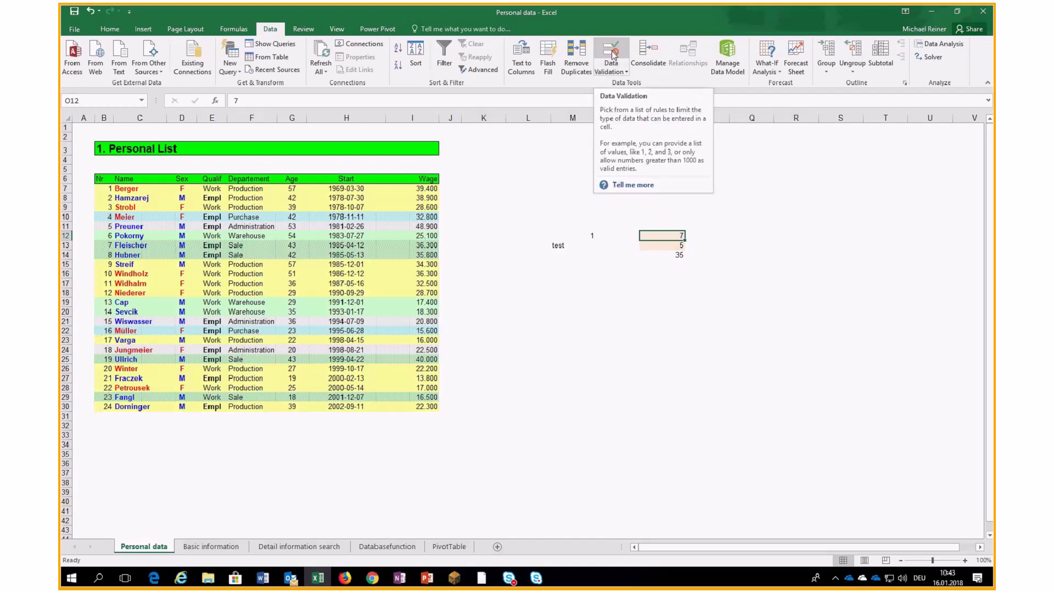
click(613, 55)
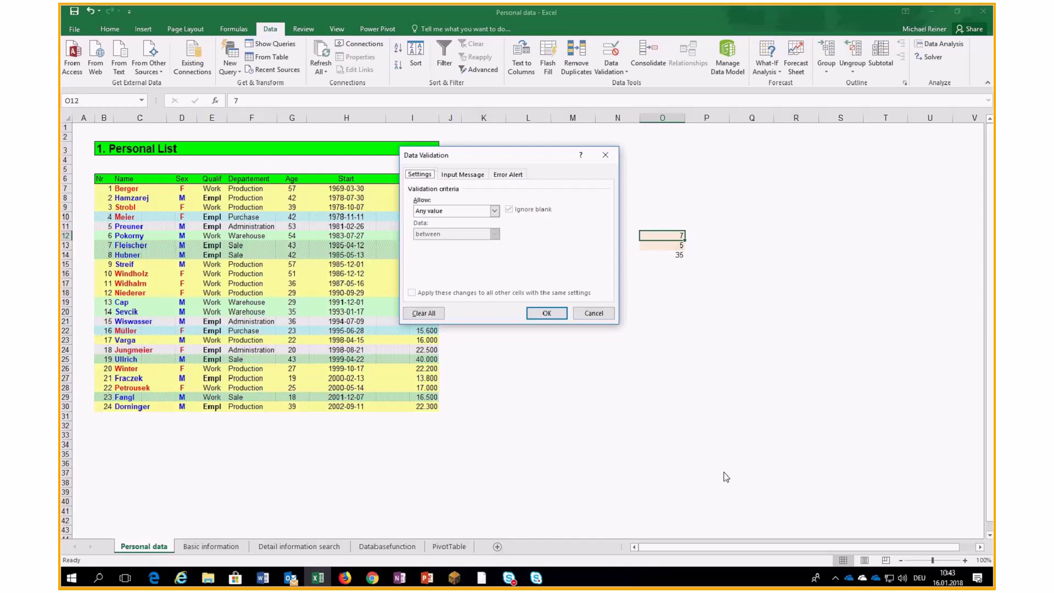
Restrict O12 to whole numbers between 1 and 15.
click(434, 212)
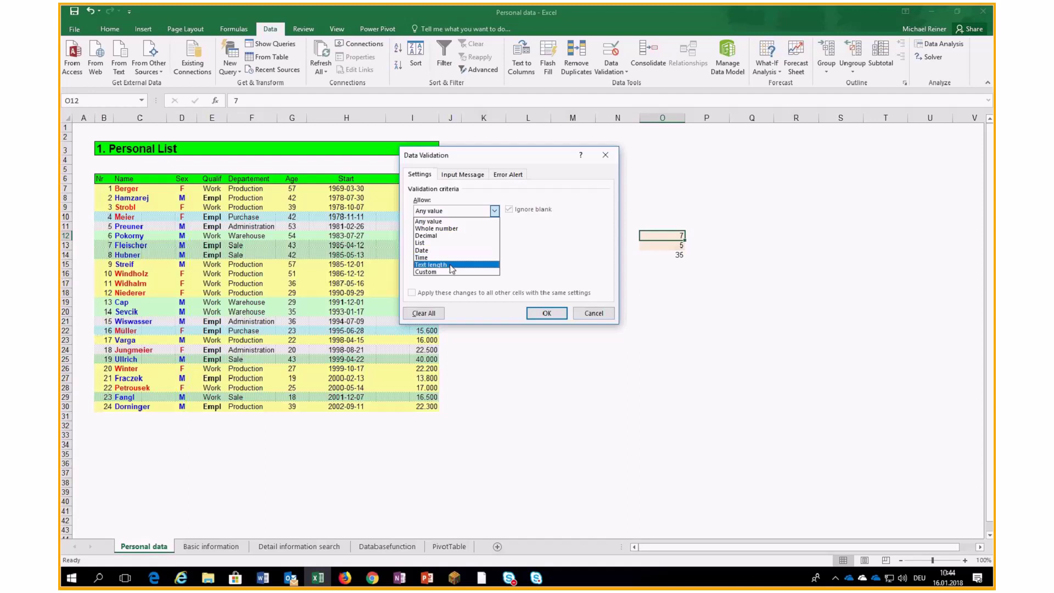
click(450, 228)
click(437, 234)
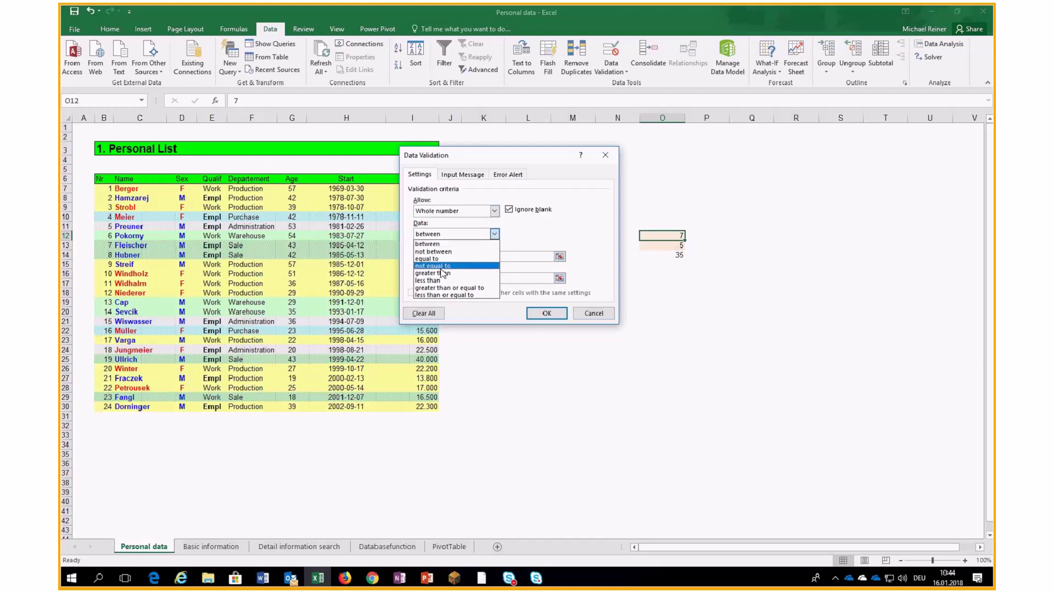
click(446, 244)
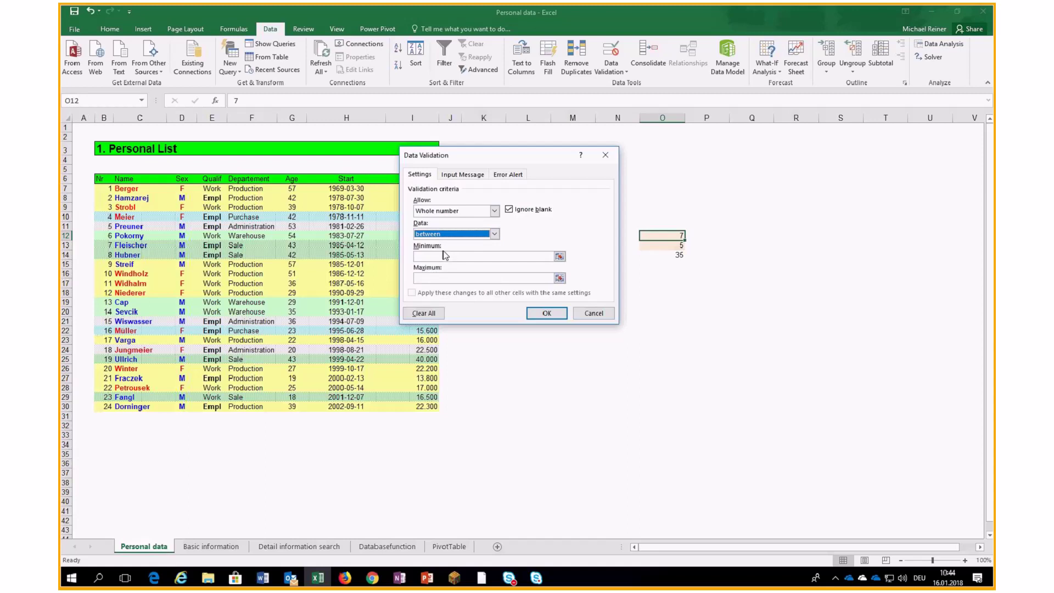
click(439, 257)
text(1)
click(461, 276)
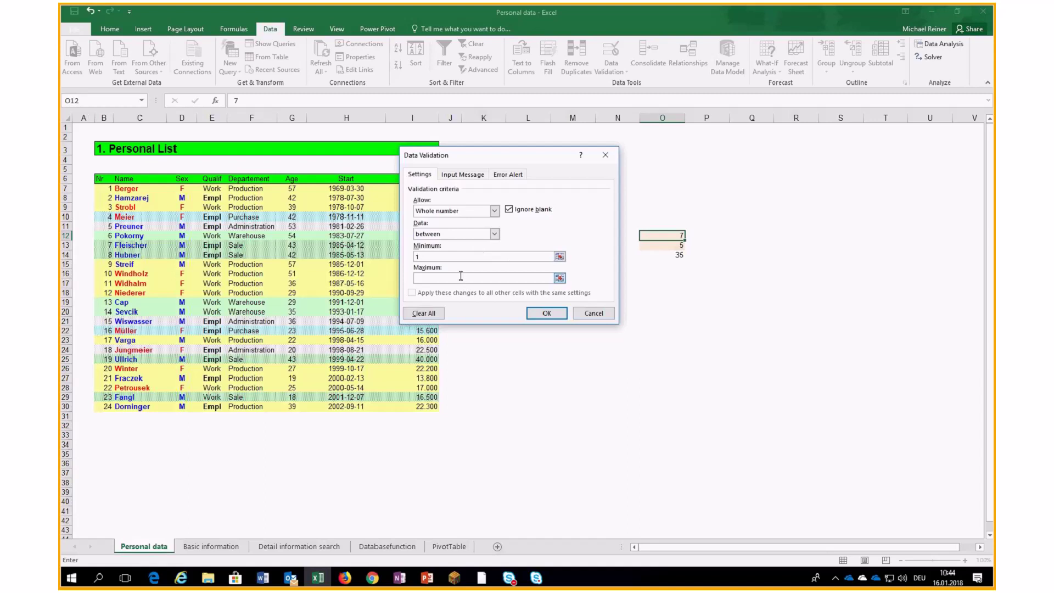
text(15)
key(Return)
Enter 10 in O12 and 1 in O13, then confirm O12 rejects 16.
text(10)
key(Return)
text(1)
key(Up)
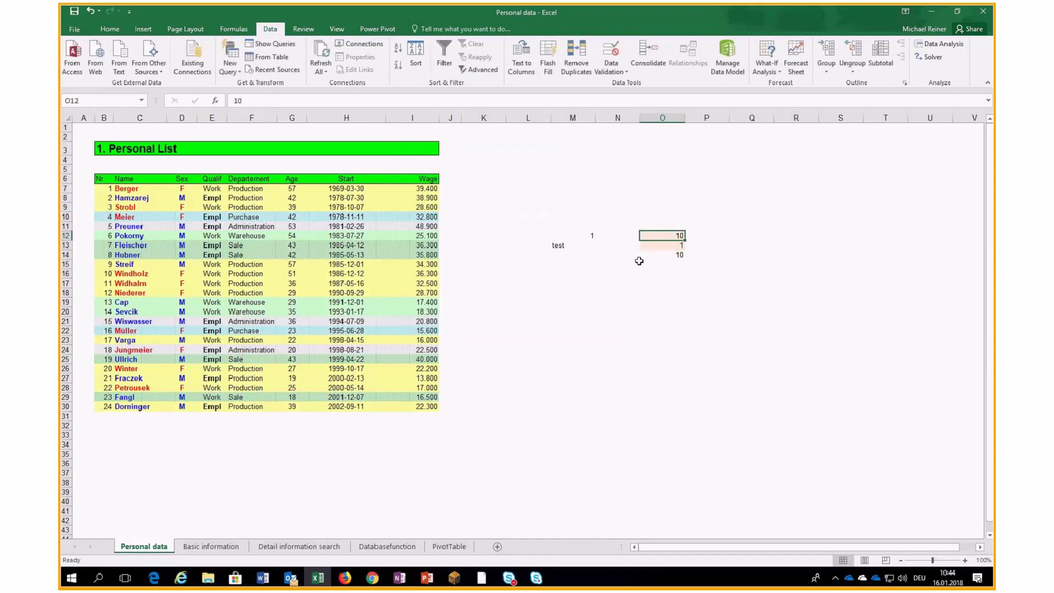
text(16)
key(Return)
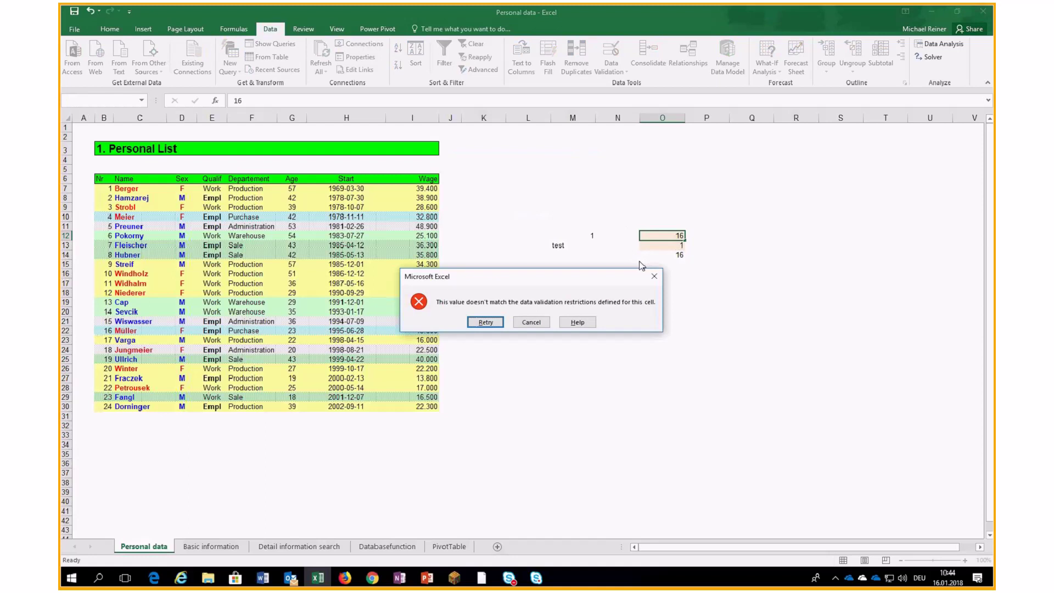
click(535, 321)
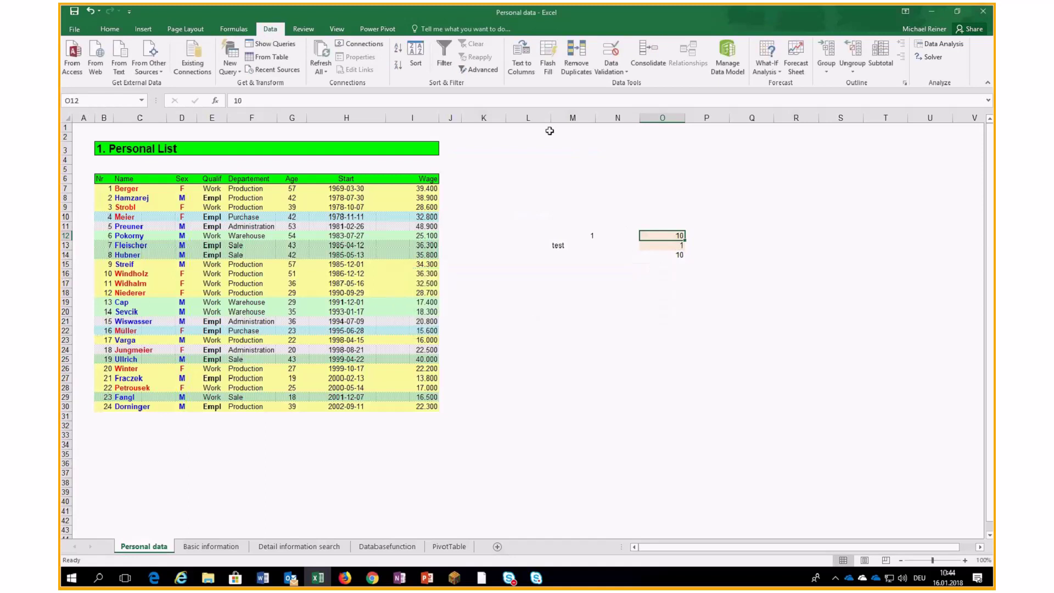
Enter the limit values 1 in Q9 and 15 in Q10.
click(612, 52)
click(586, 317)
click(763, 207)
text(1)
key(Return)
text(15)
key(Return)
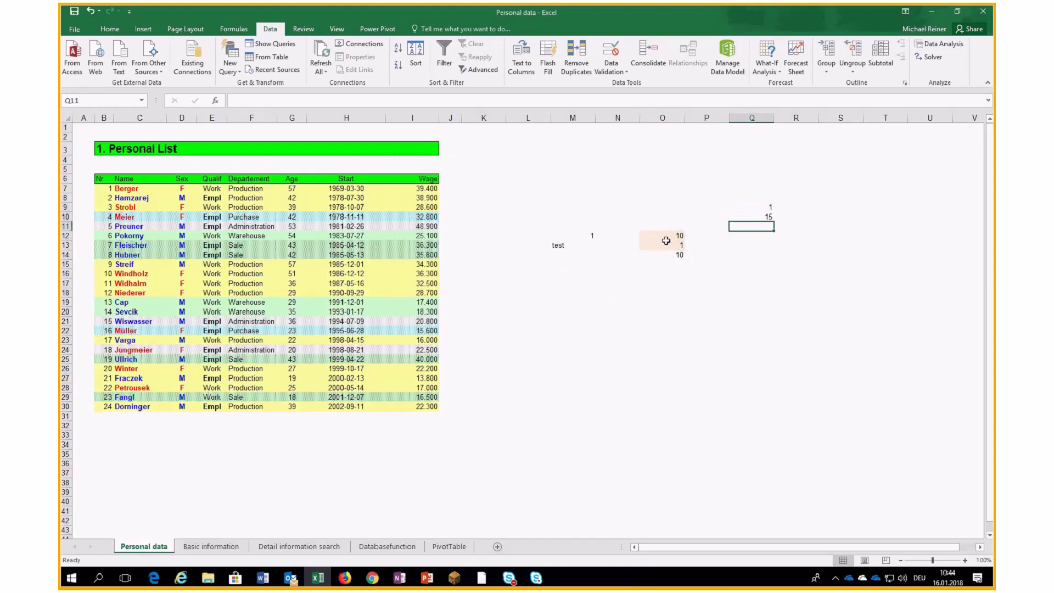
Set O12's whole-number minimum to =Q9 and maximum to =Q10.
click(666, 237)
click(611, 51)
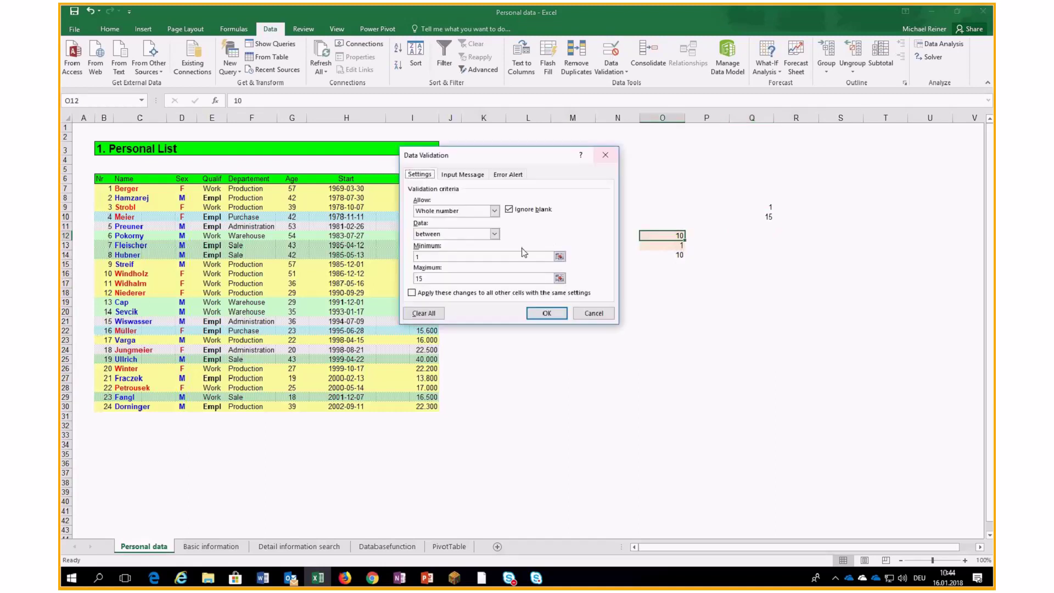
double_click(447, 257)
click(763, 207)
key(Tab)
click(766, 217)
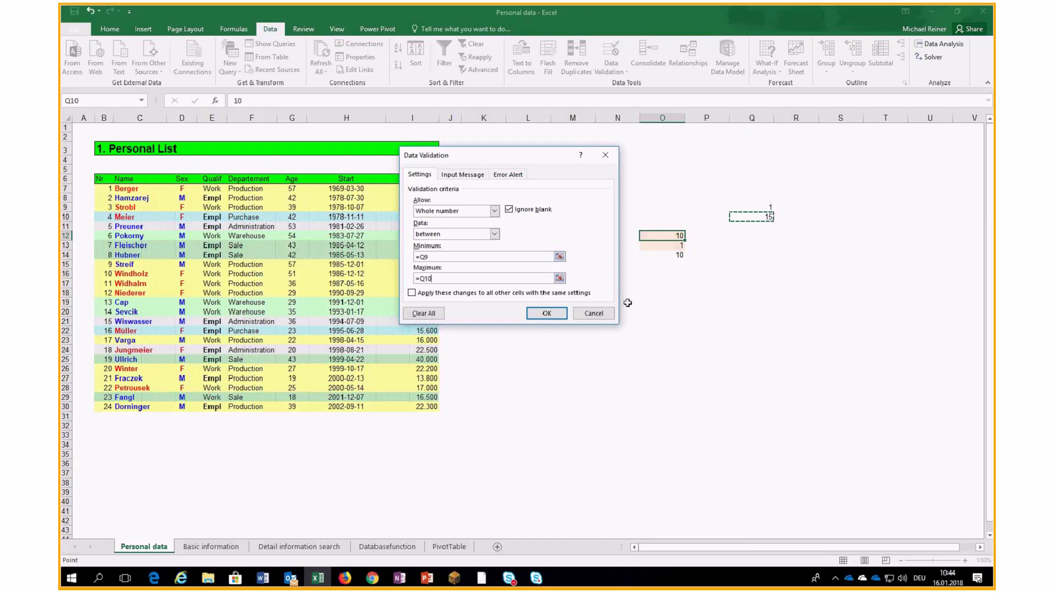
click(548, 314)
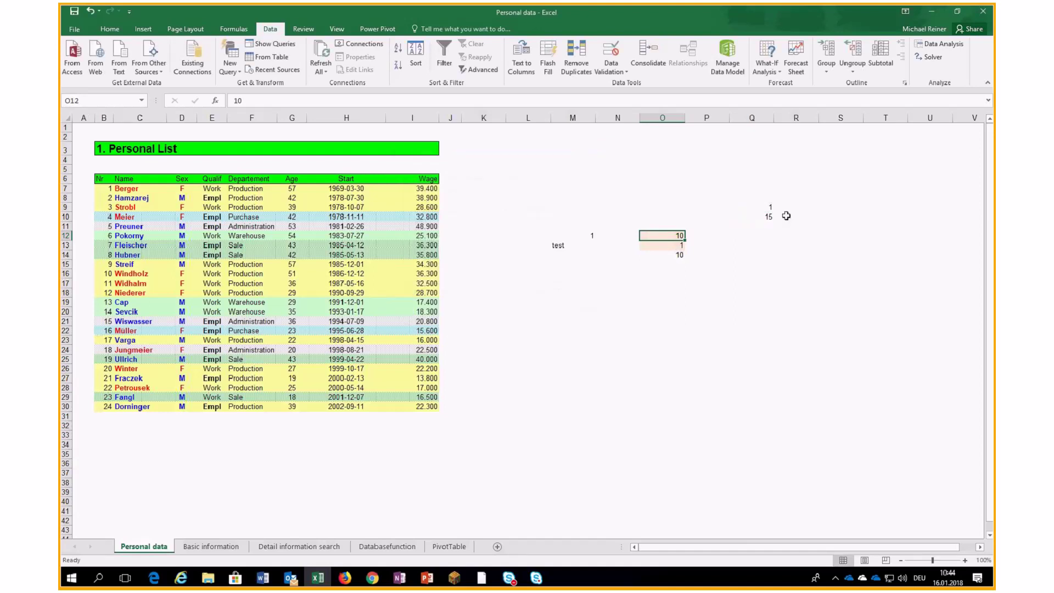
Test O12 with 1 and 20, dismissing the rejection of 20.
text(1)
key(ctrl+Return)
text(20)
key(ctrl+Return)
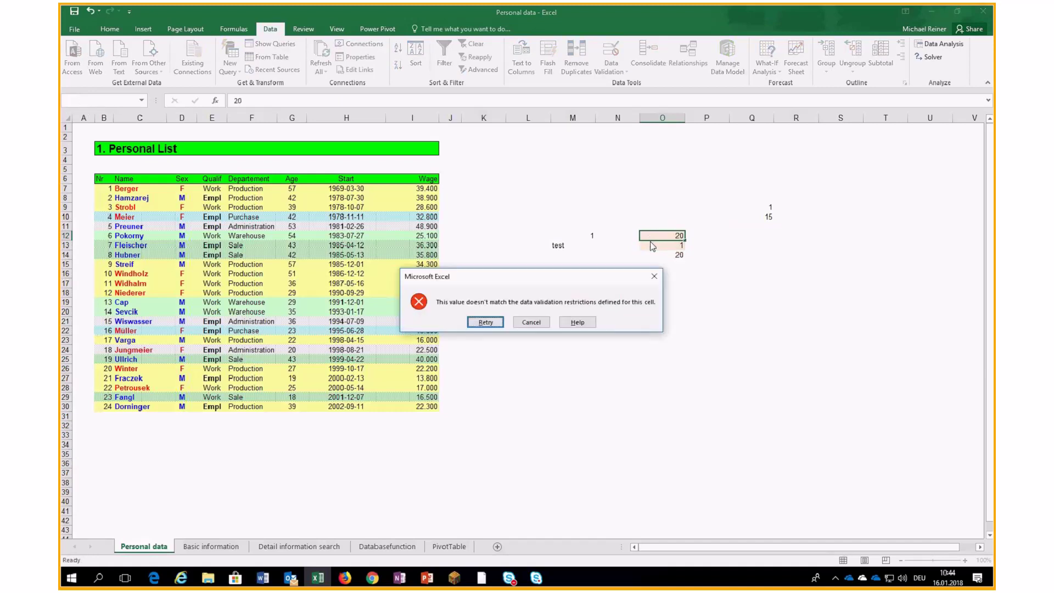
key(Escape)
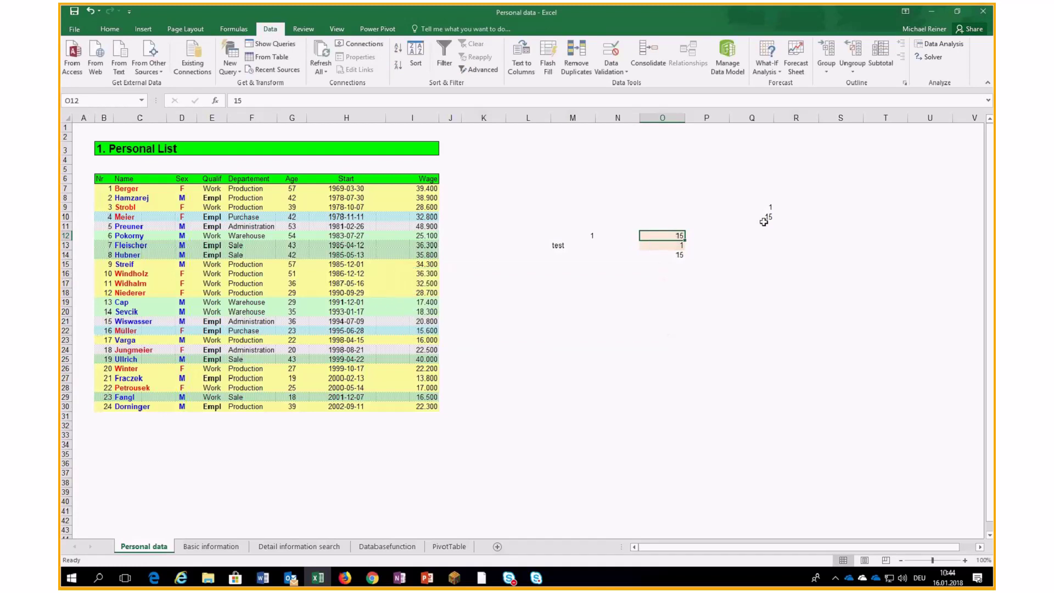
Raise Q10 to 25, then enter 20 in O12 and 5 in O13.
double_click(772, 217)
key(BackSpace)
key(BackSpace)
text(25)
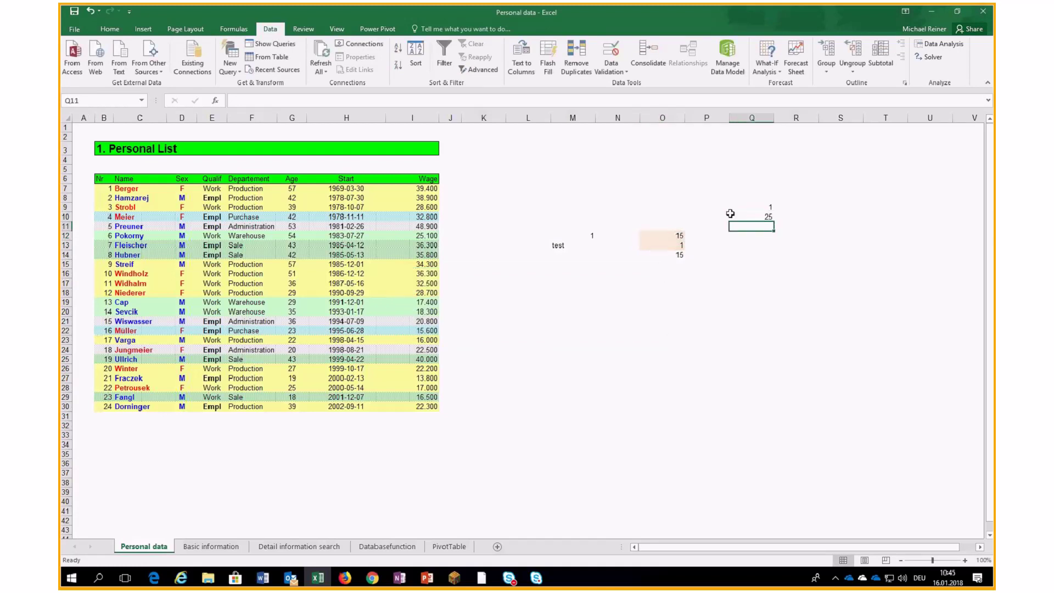
click(677, 235)
text(20)
key(Return)
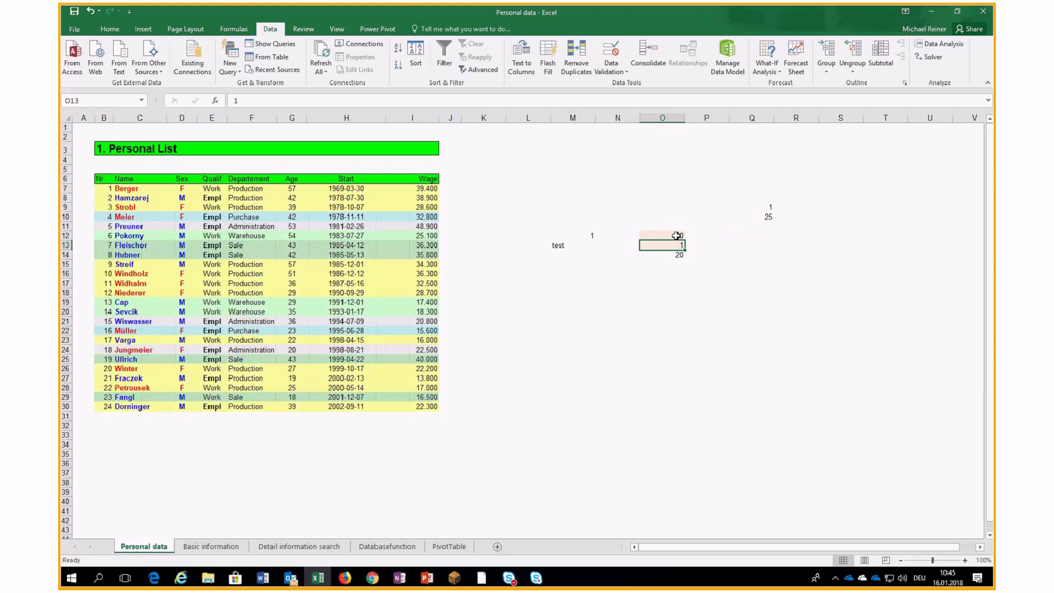
click(677, 235)
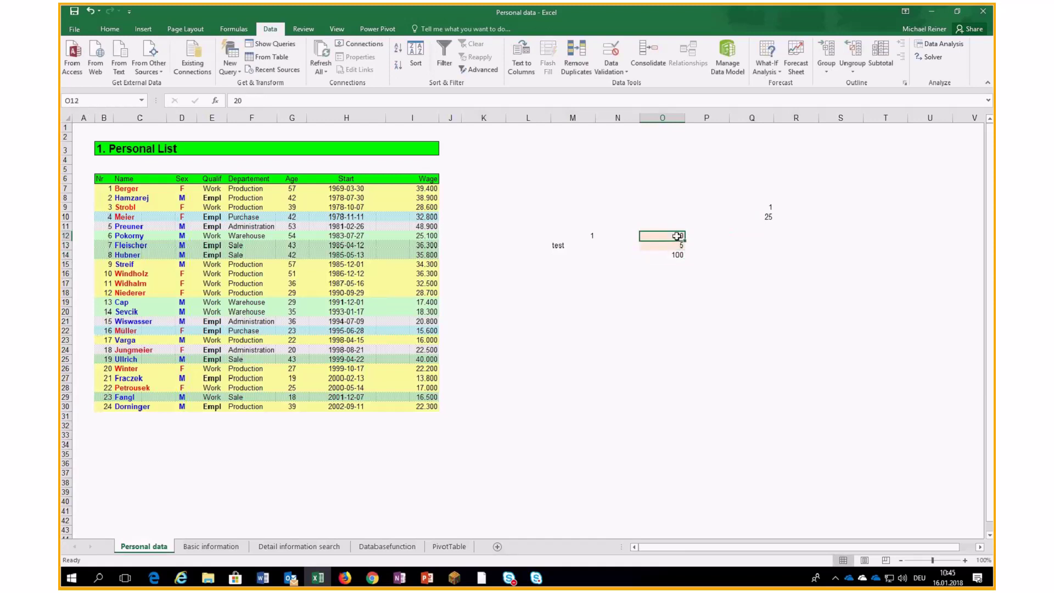
click(611, 50)
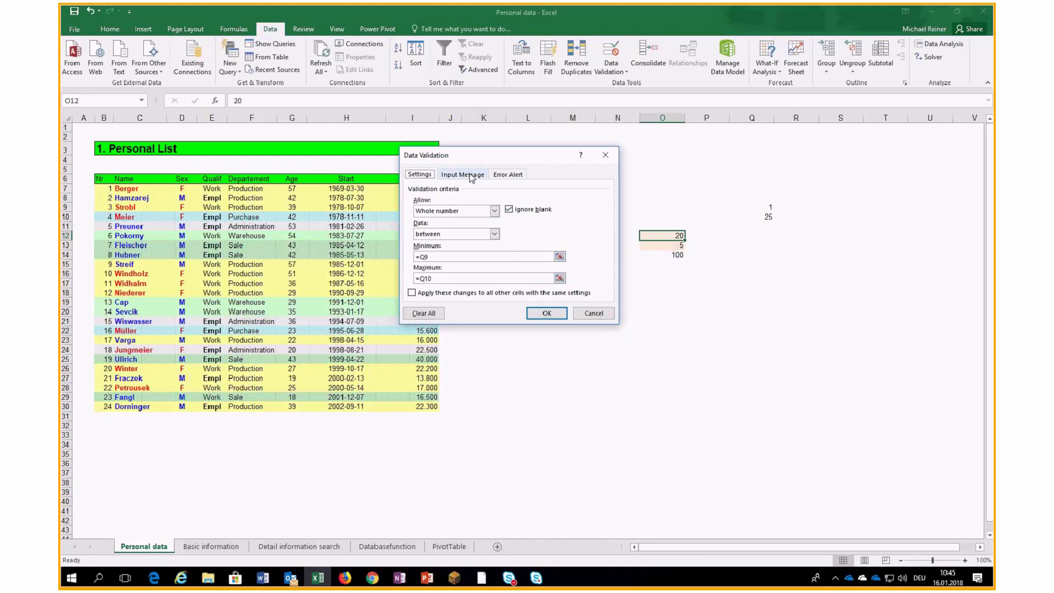
Add the input message 'Please only insert numbers from Q9 and Q10' to O12.
click(463, 175)
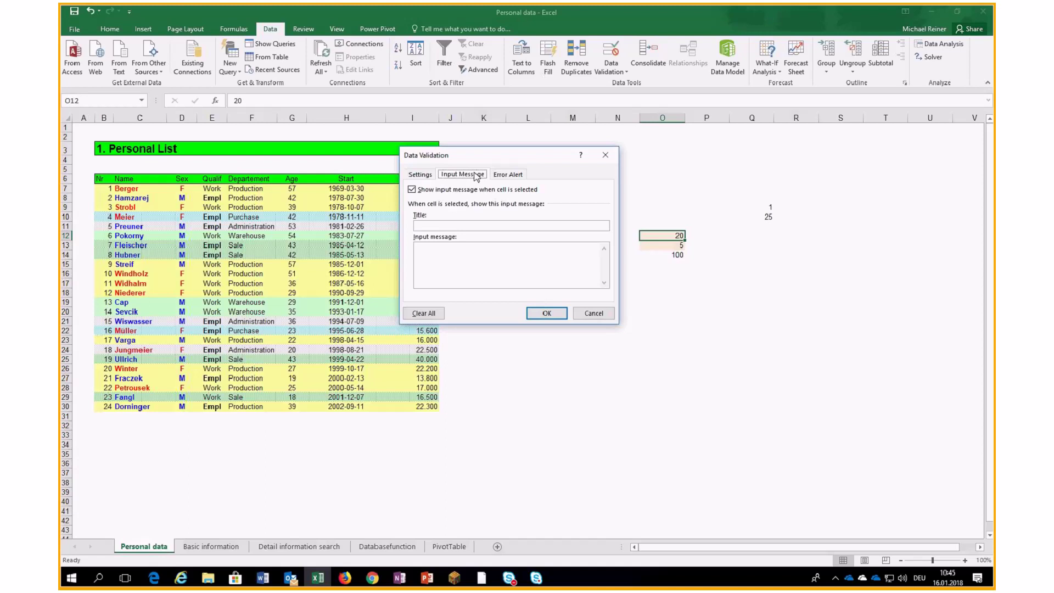
click(455, 248)
text(Please only insert numbers from)
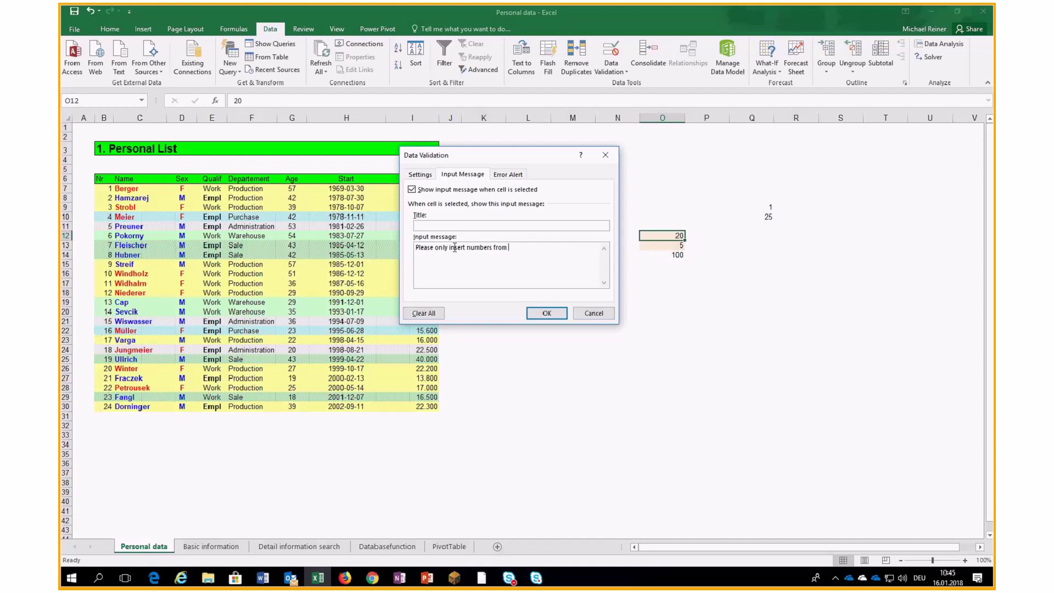
text(Q)
text(9 and Q10)
click(546, 312)
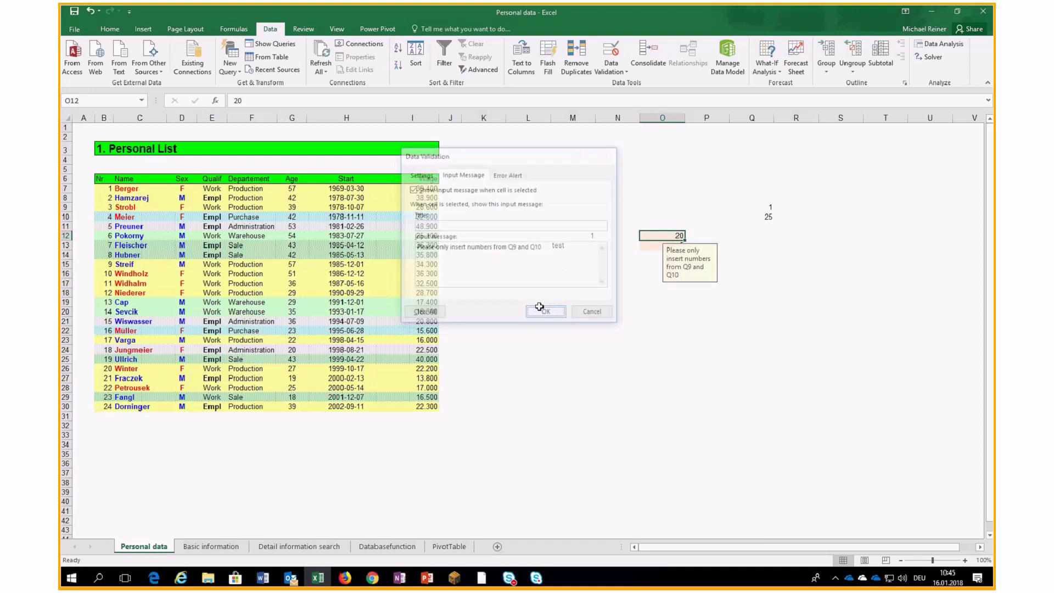
click(765, 208)
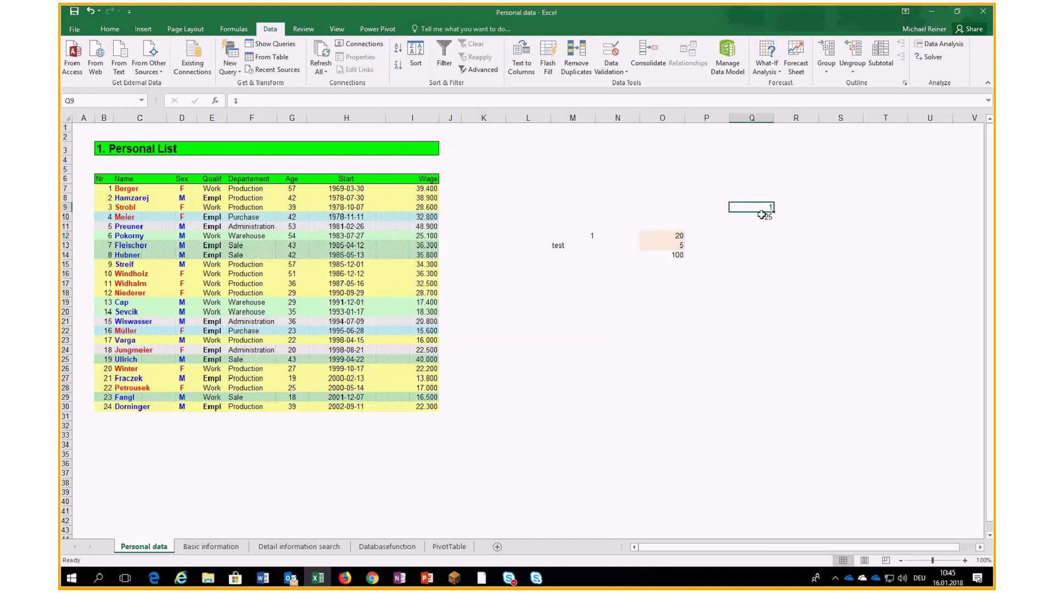
Drag O12's input message to the right of the cell, then check O14 and O13.
click(658, 238)
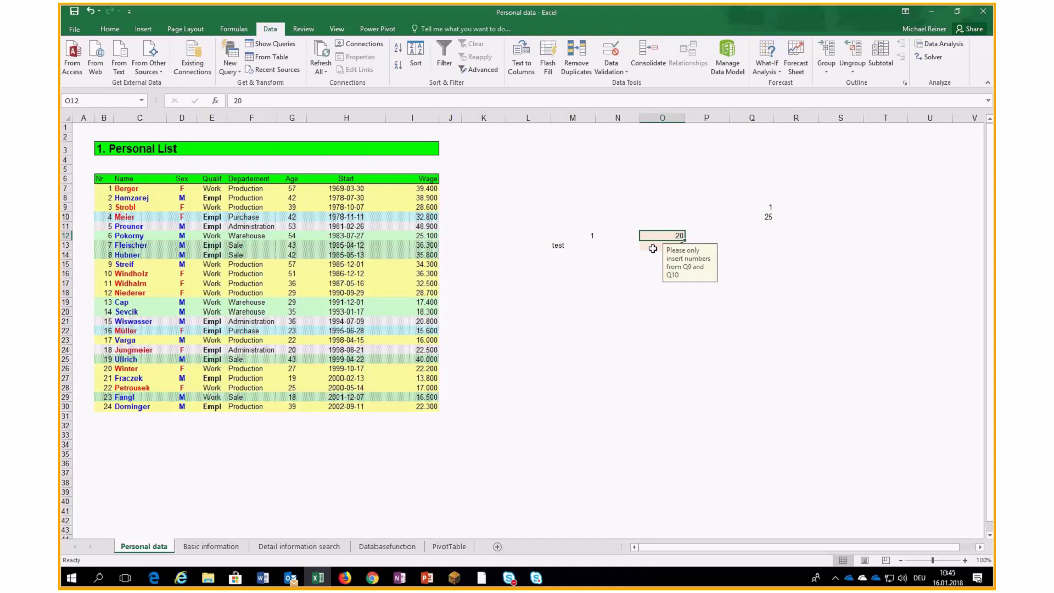
drag(666, 266, 724, 255)
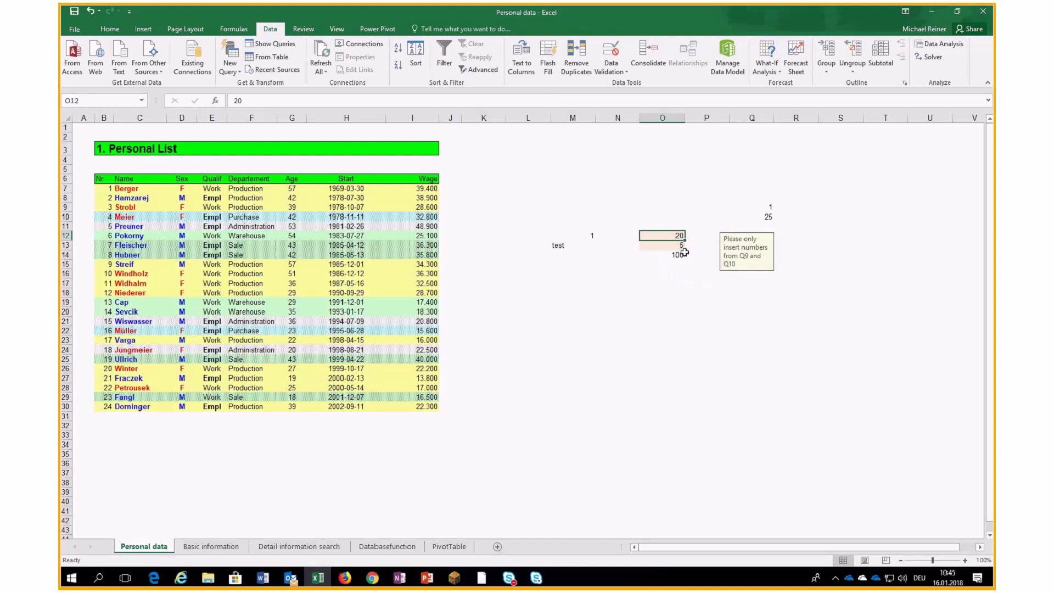
click(658, 254)
click(666, 246)
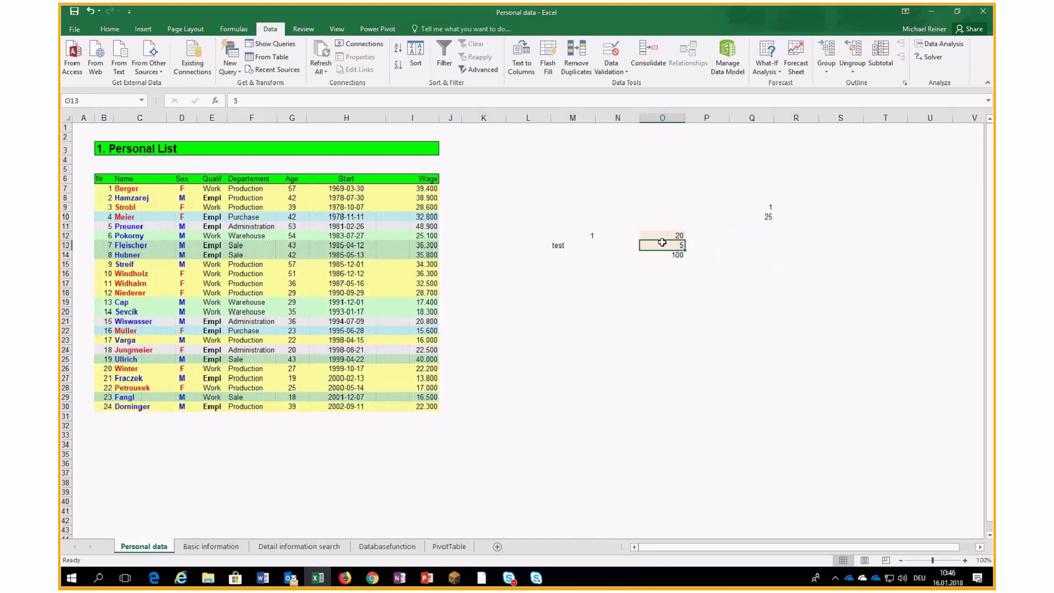
Give O13 a List validation with source 5;7;10;25 and check its drop-down.
click(611, 52)
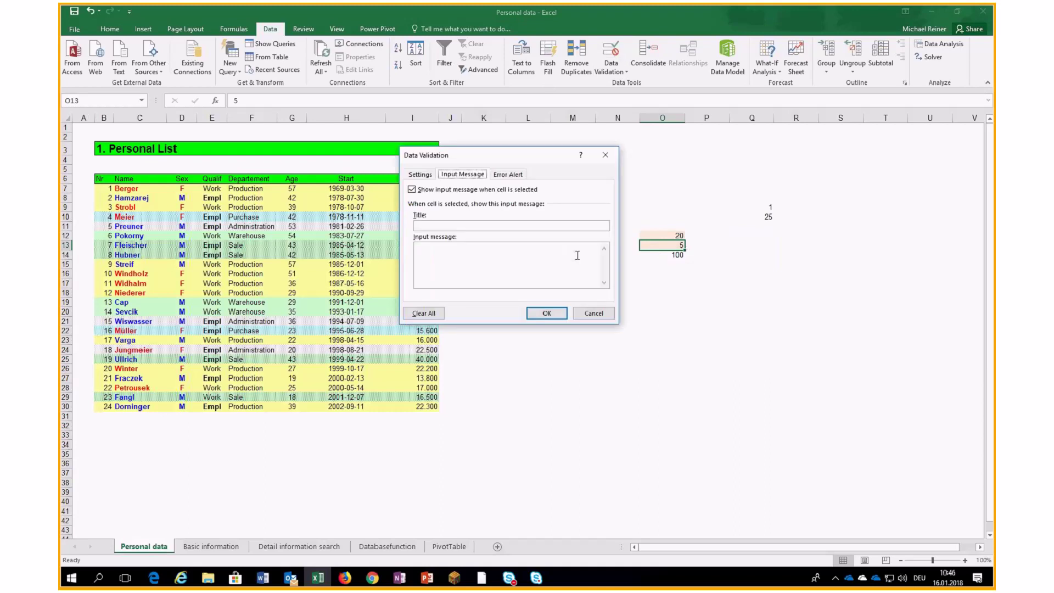
click(421, 174)
click(435, 212)
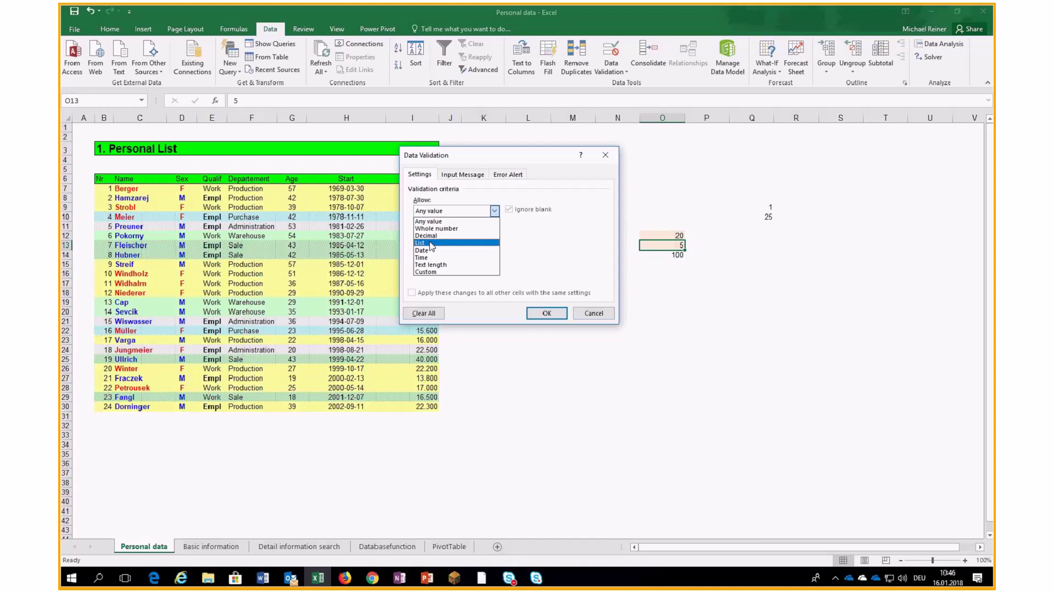
click(426, 243)
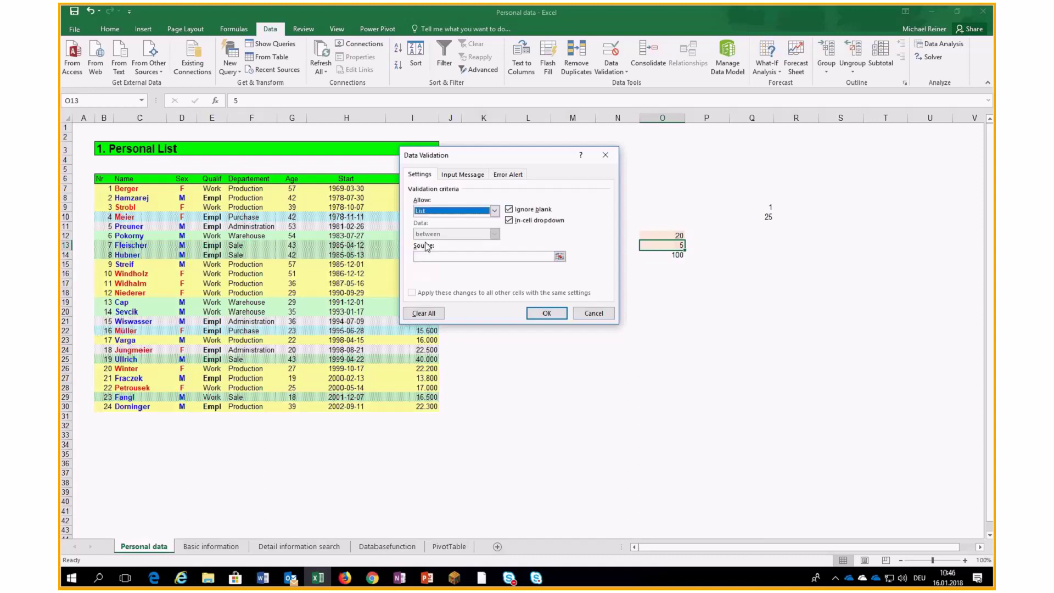
click(431, 257)
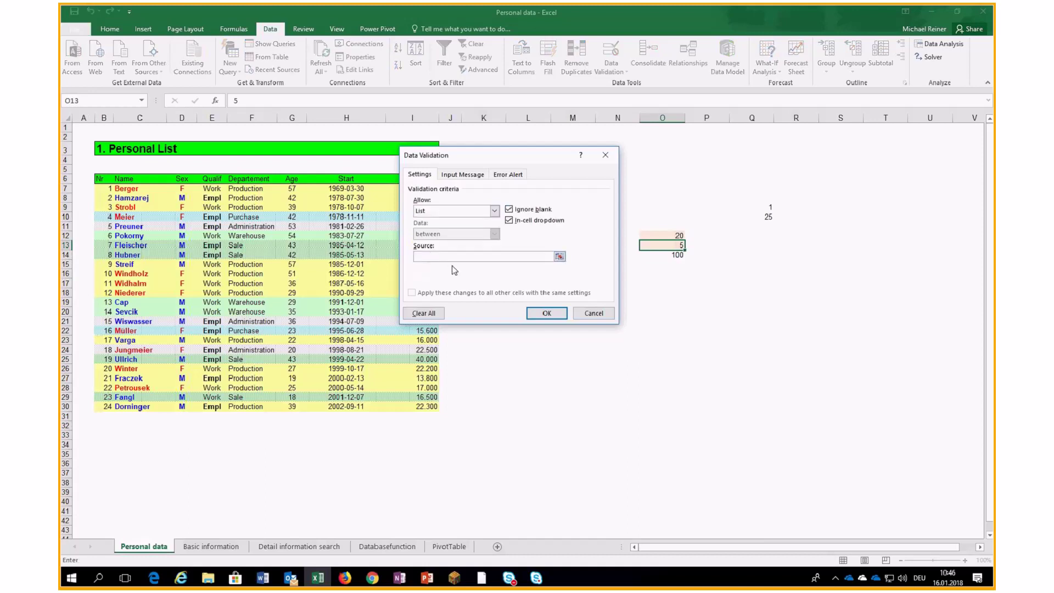
text(5;7;10;25)
click(564, 315)
click(690, 246)
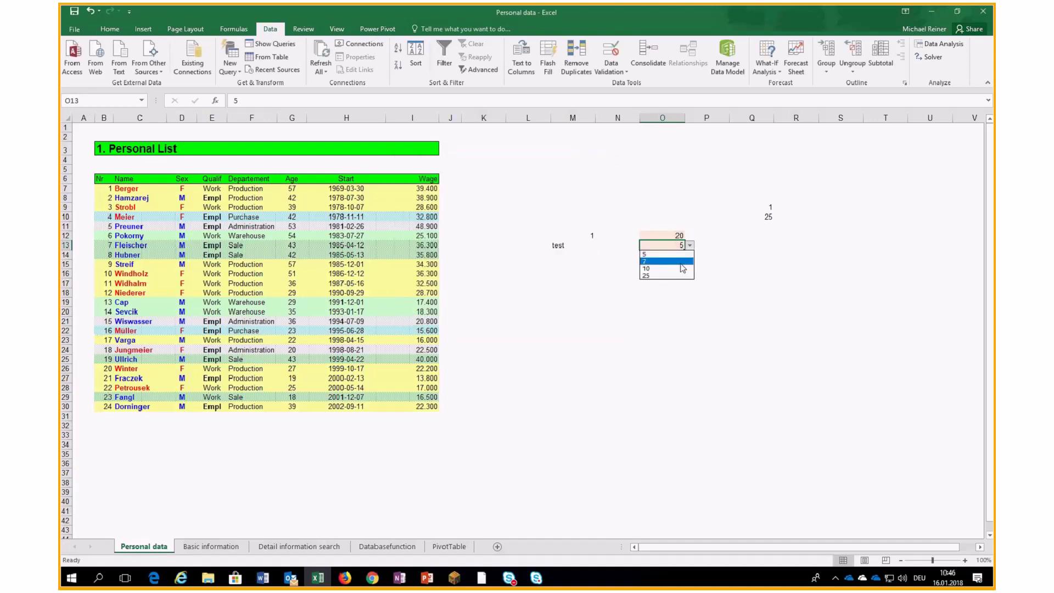
Pick 7 and then 10 from O13's drop-down list.
click(681, 262)
click(690, 246)
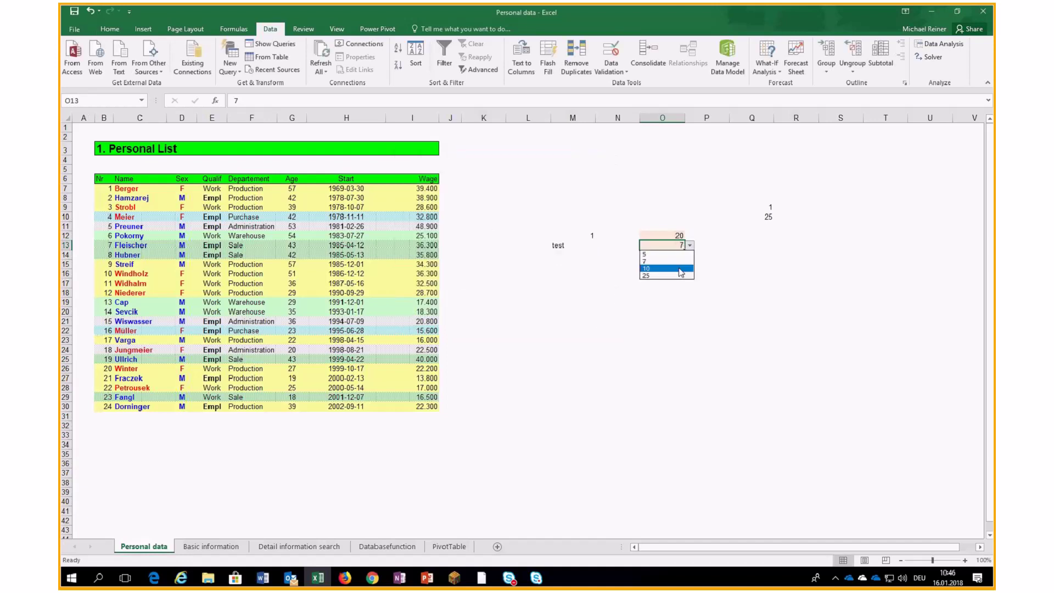
click(683, 269)
click(690, 247)
click(680, 247)
Type the numbers 1 to 9 down column R in R14:R22.
click(777, 255)
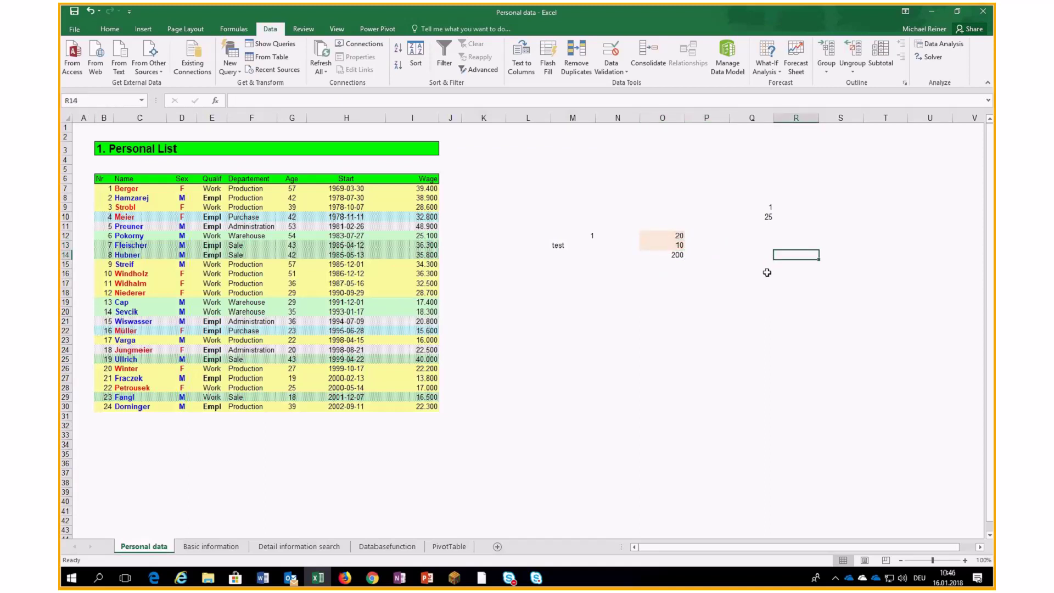
text(1)
key(Return)
text(2)
key(Return)
text(3)
key(Return)
text(4 5)
key(Return)
text(6)
key(Return)
text(7)
key(Return)
text(8)
key(Return)
text(9)
key(Return)
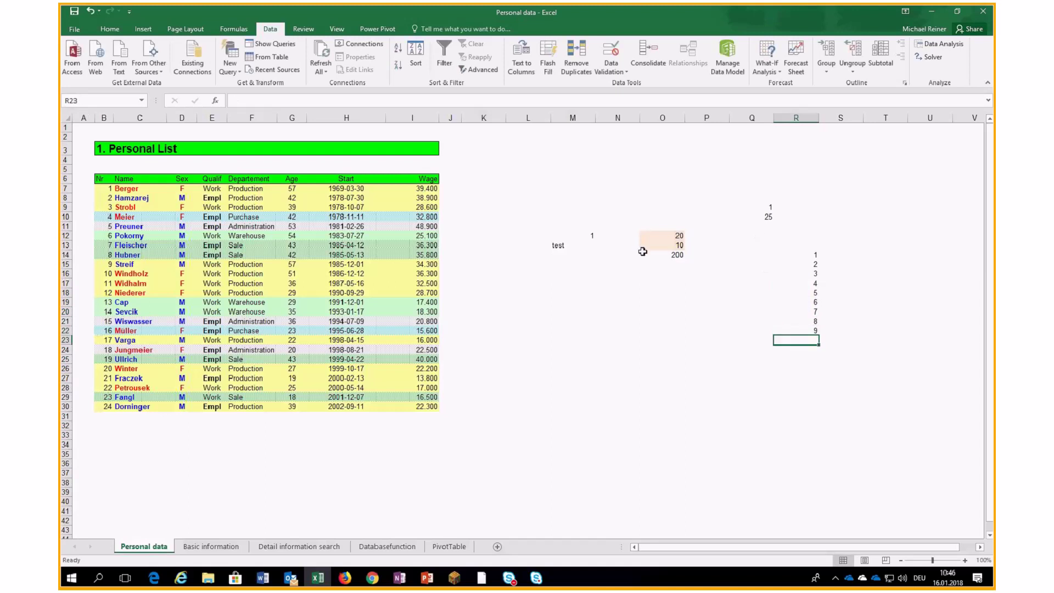
click(675, 246)
Change O13's list source to =$R$14:$R$22 and check the drop-down.
click(611, 53)
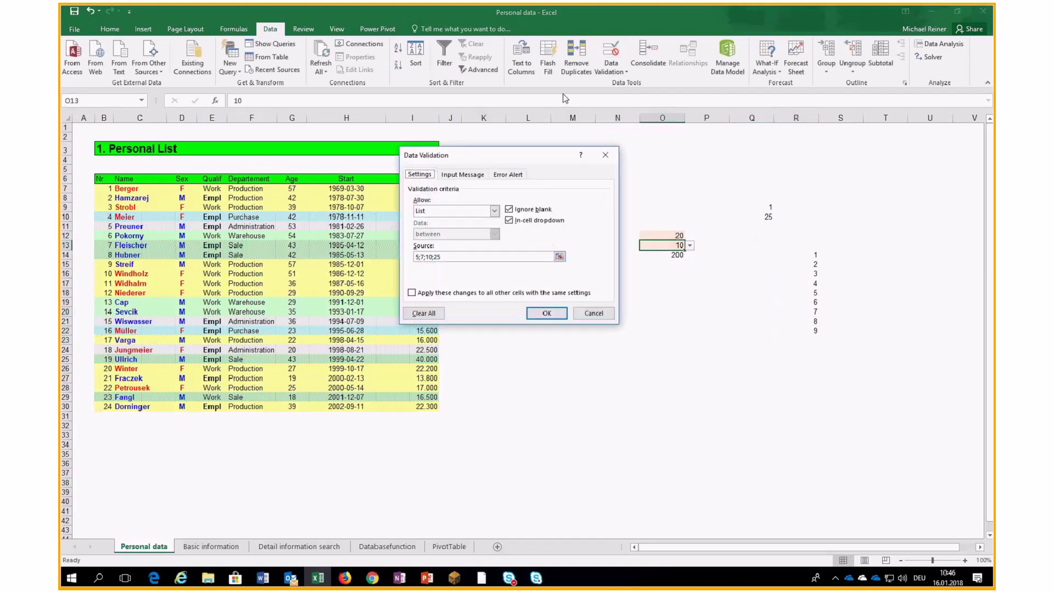
key(alt+s)
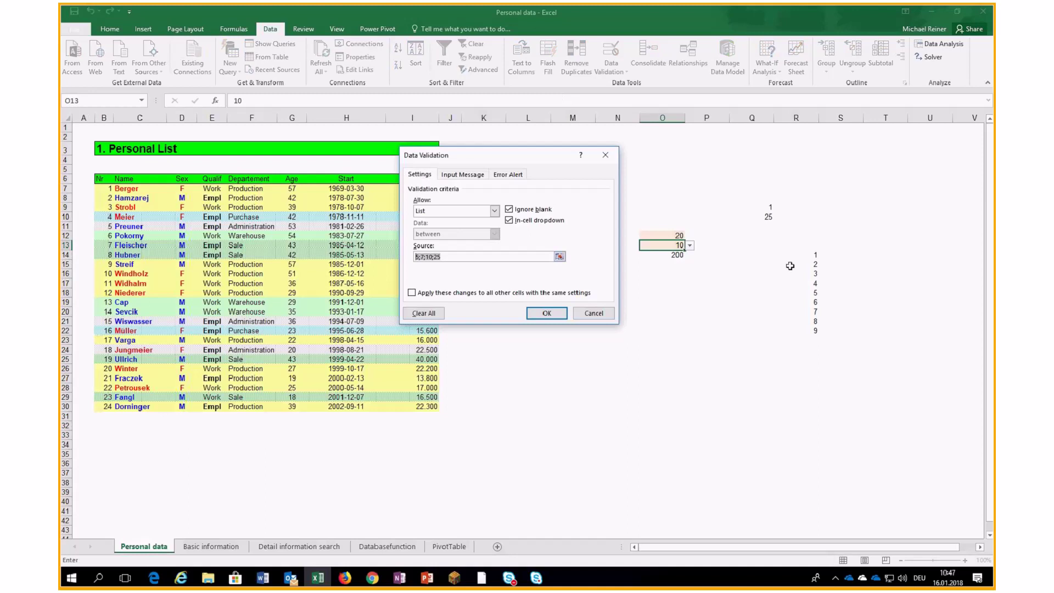
drag(796, 255, 807, 328)
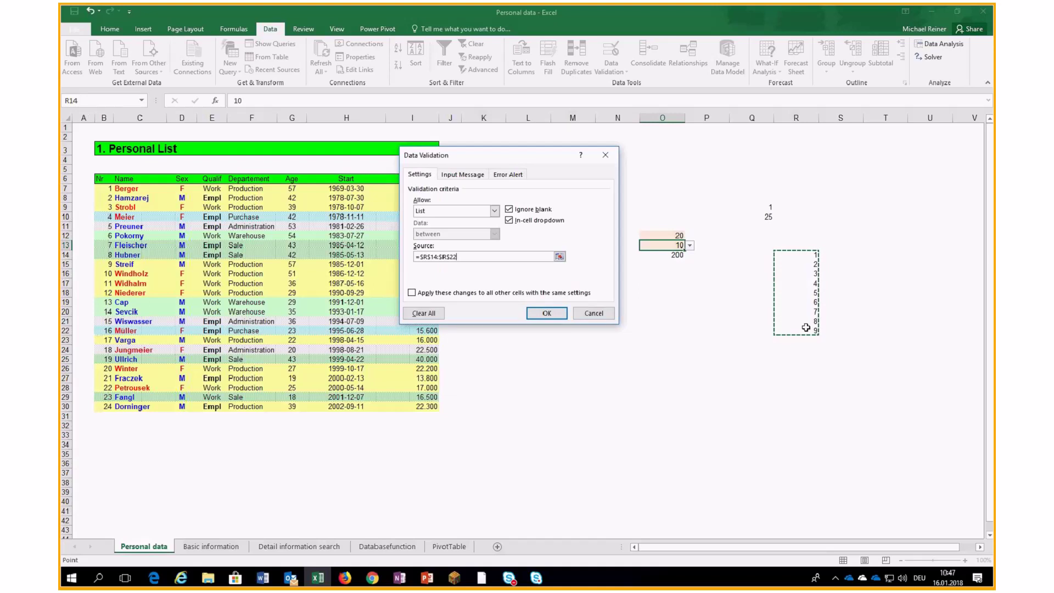
click(547, 313)
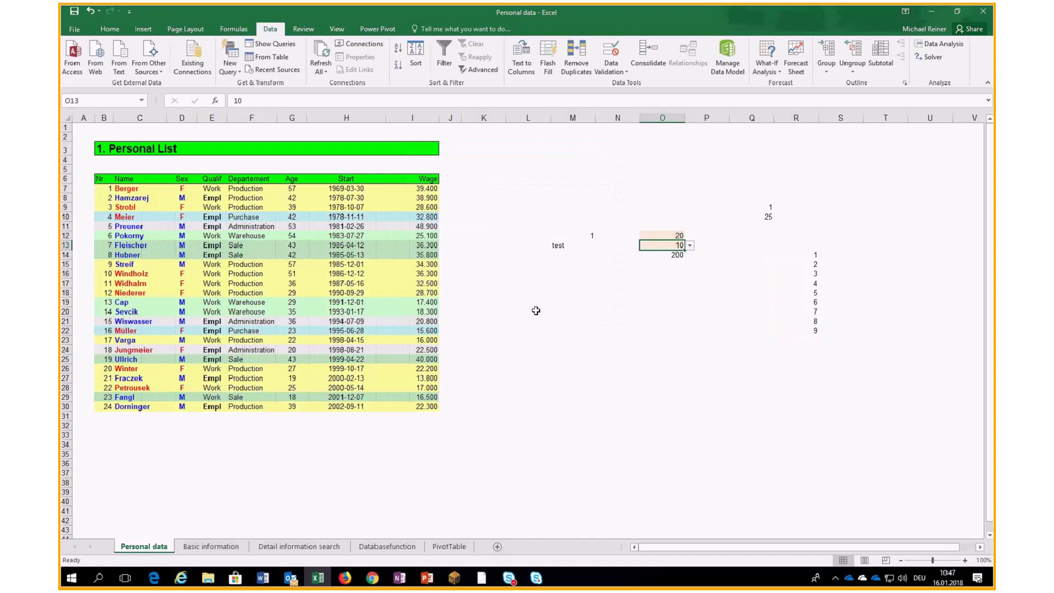
click(690, 246)
drag(693, 264, 694, 292)
Test O13 with 20 and 25, abandoning the rejected entries.
click(712, 226)
text(20)
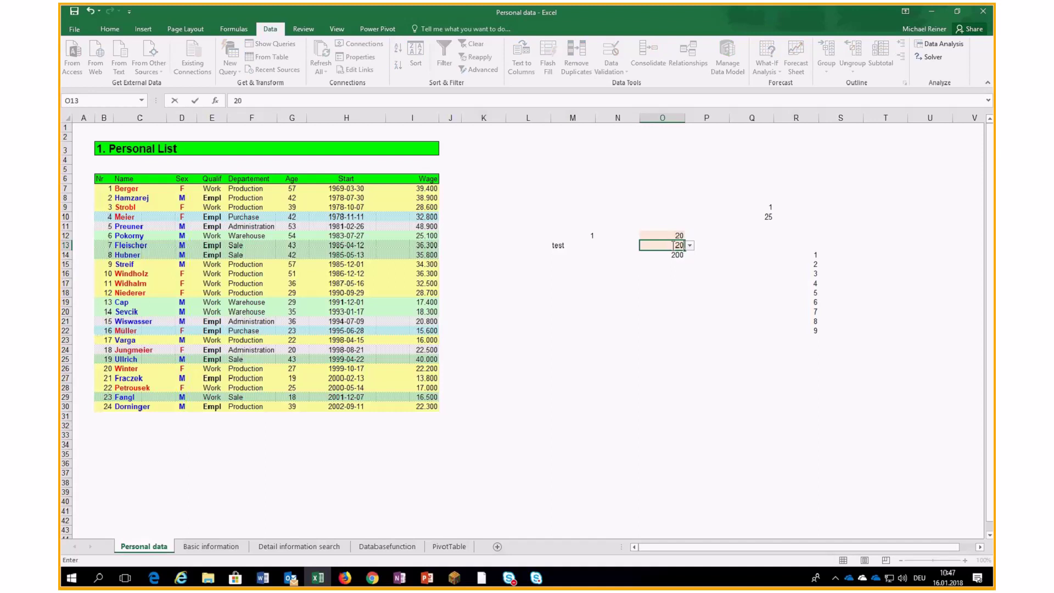
key(Return)
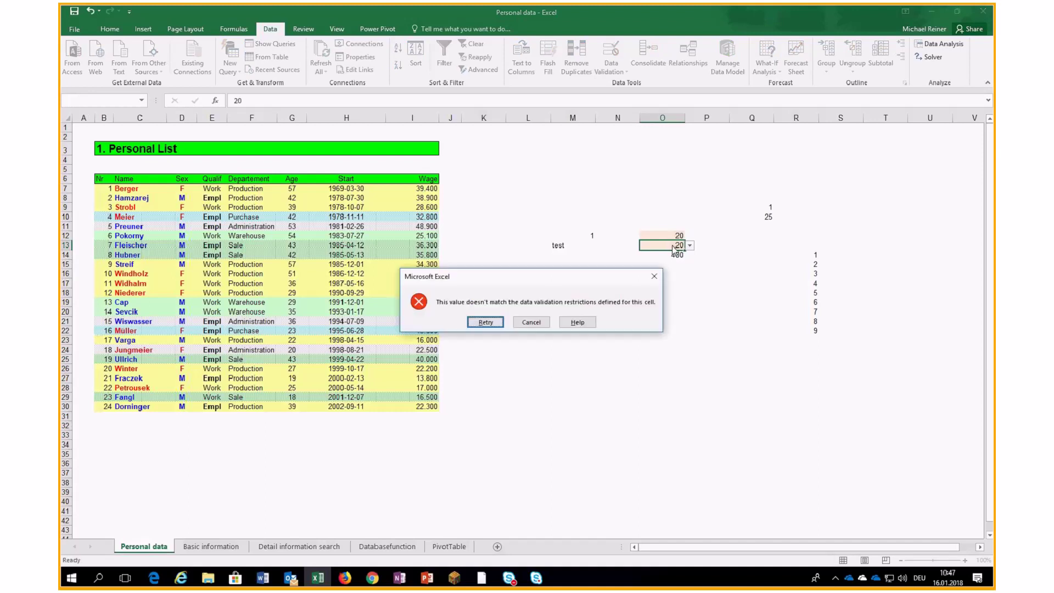
click(486, 324)
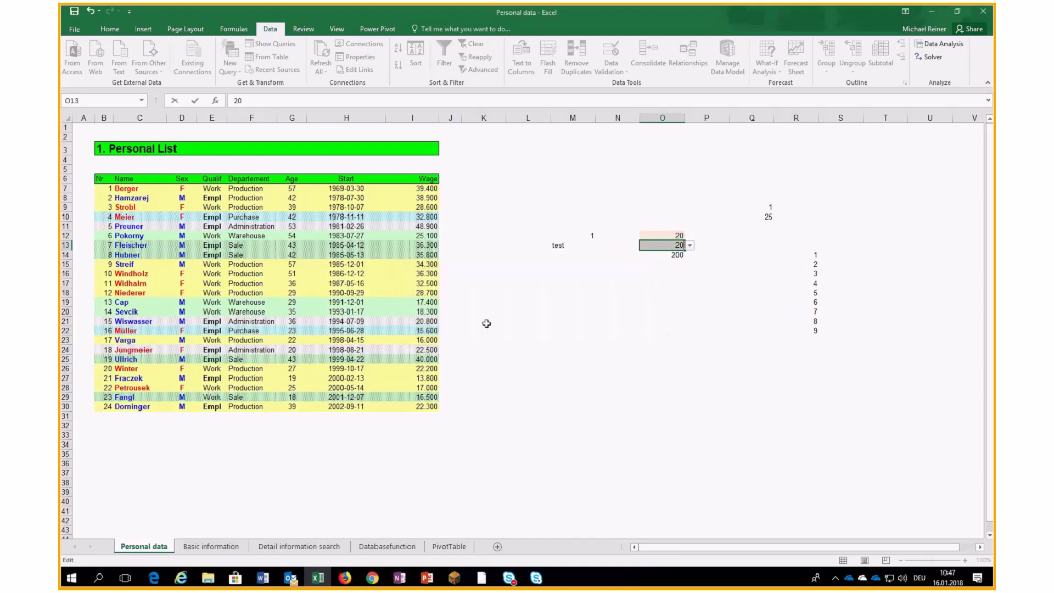
text(25)
key(Escape)
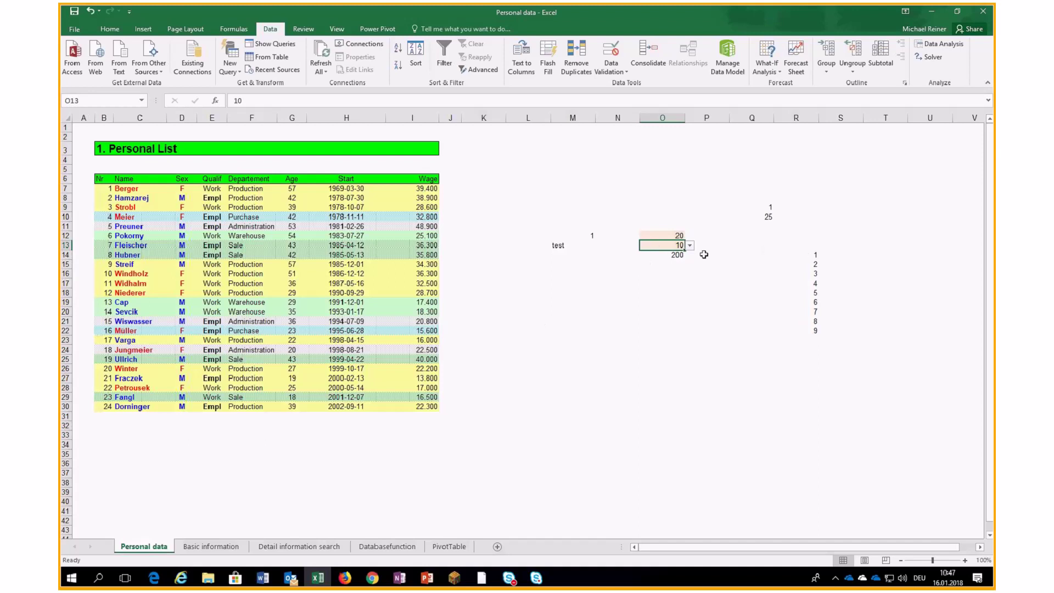
Choose 5 from O13's list, then confirm a typed 10 is rejected.
click(690, 245)
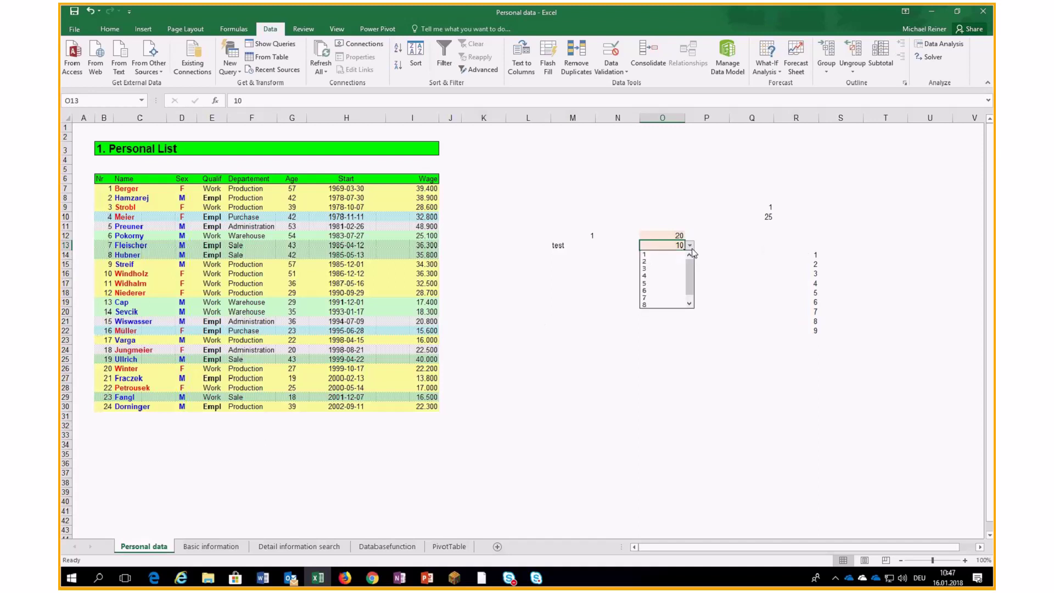
click(670, 283)
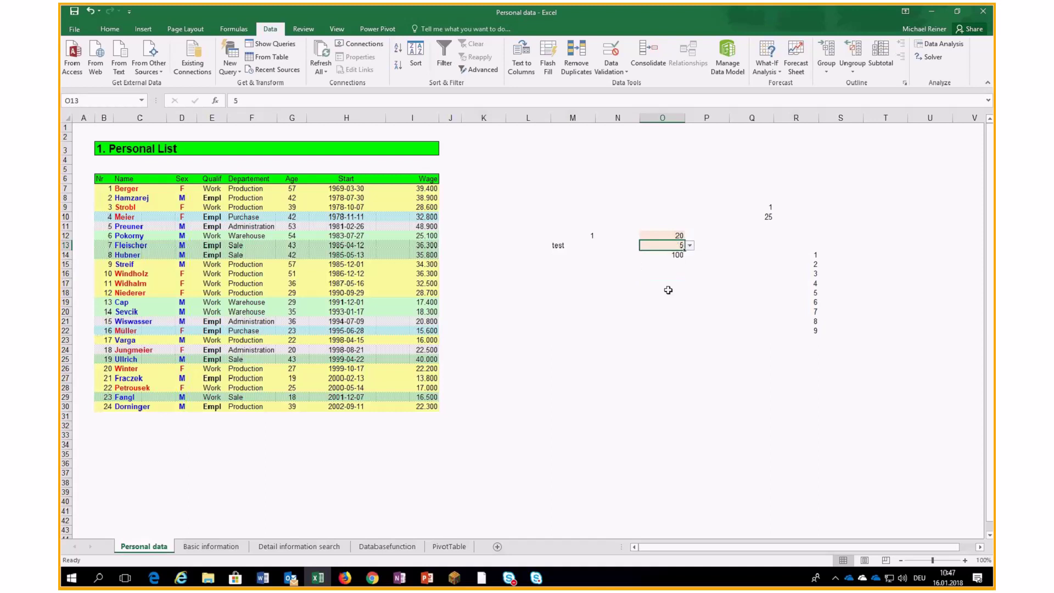
text(10)
key(Return)
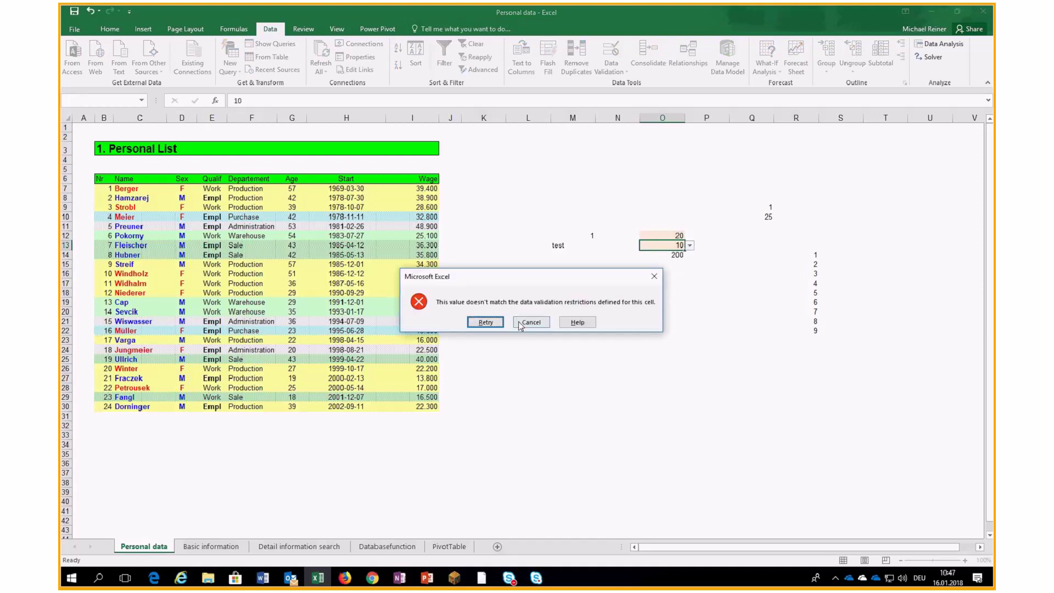
click(521, 321)
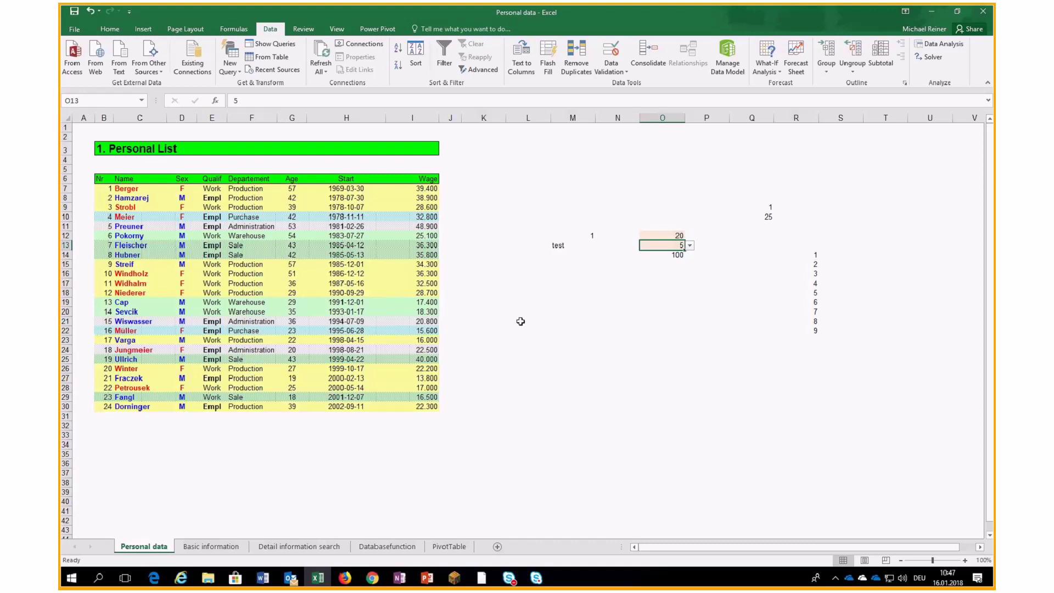
Give L18 a List validation sourced from the employee names in C7:C30.
click(541, 293)
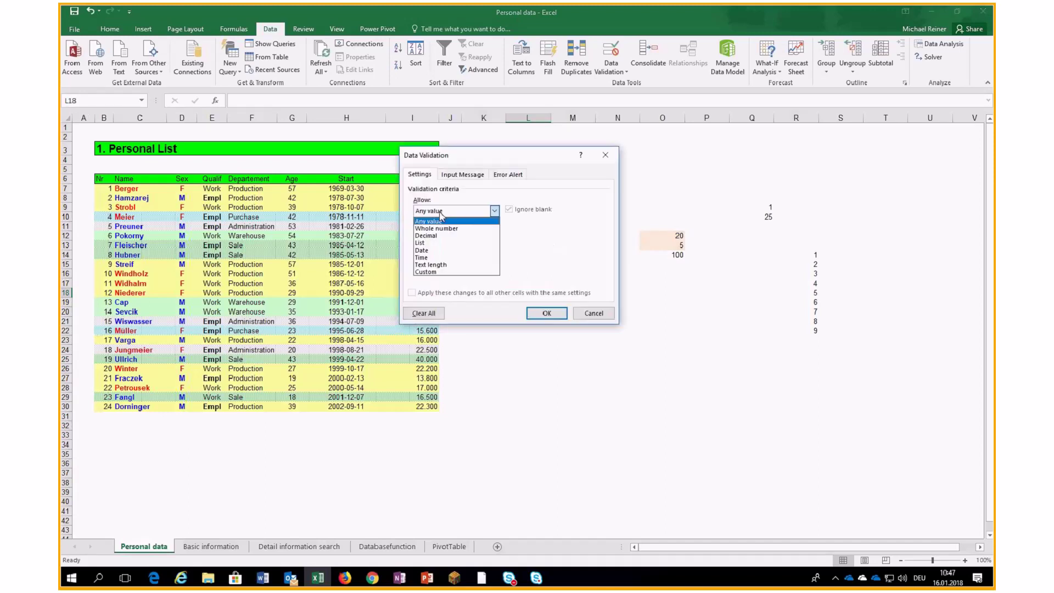
click(424, 243)
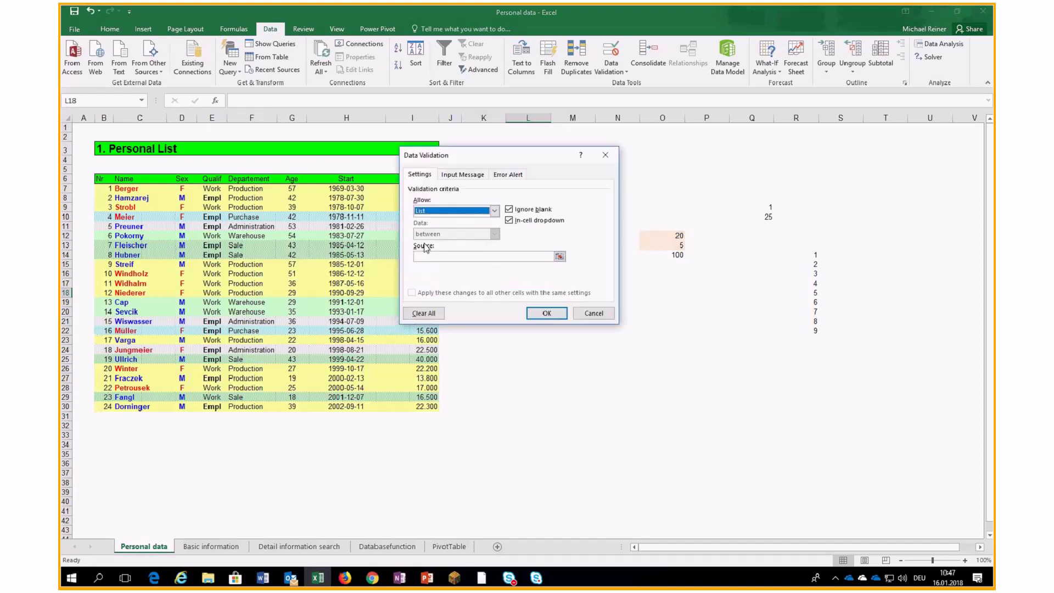
click(469, 256)
drag(126, 188, 146, 407)
click(550, 315)
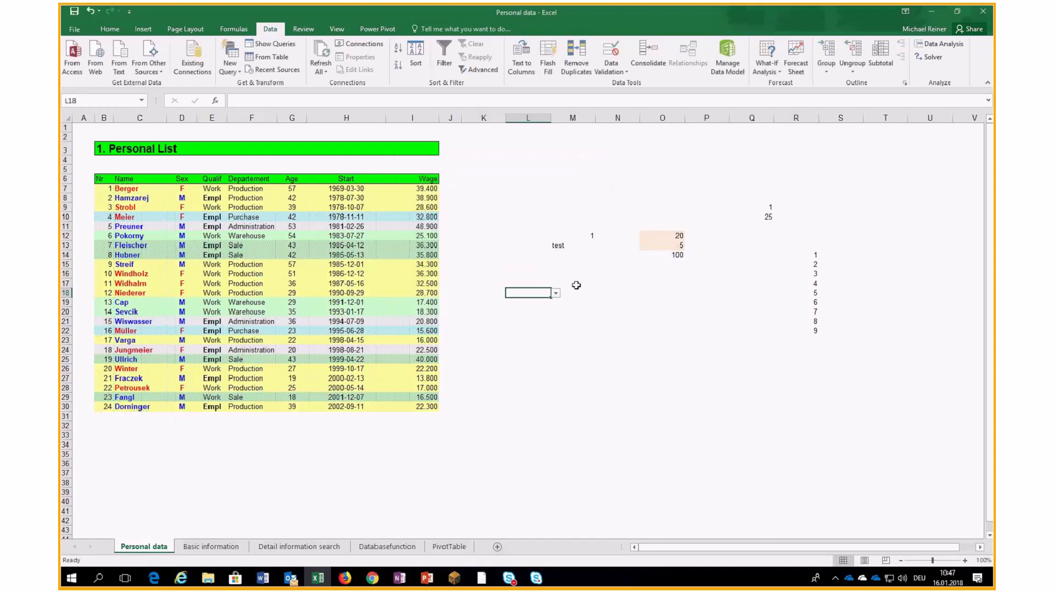
click(556, 293)
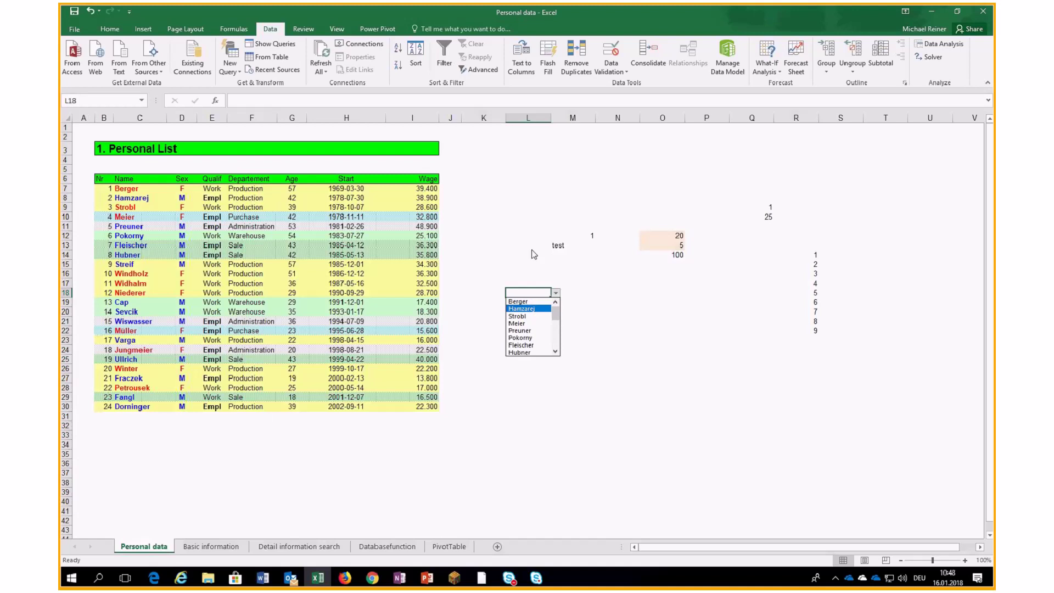
click(623, 348)
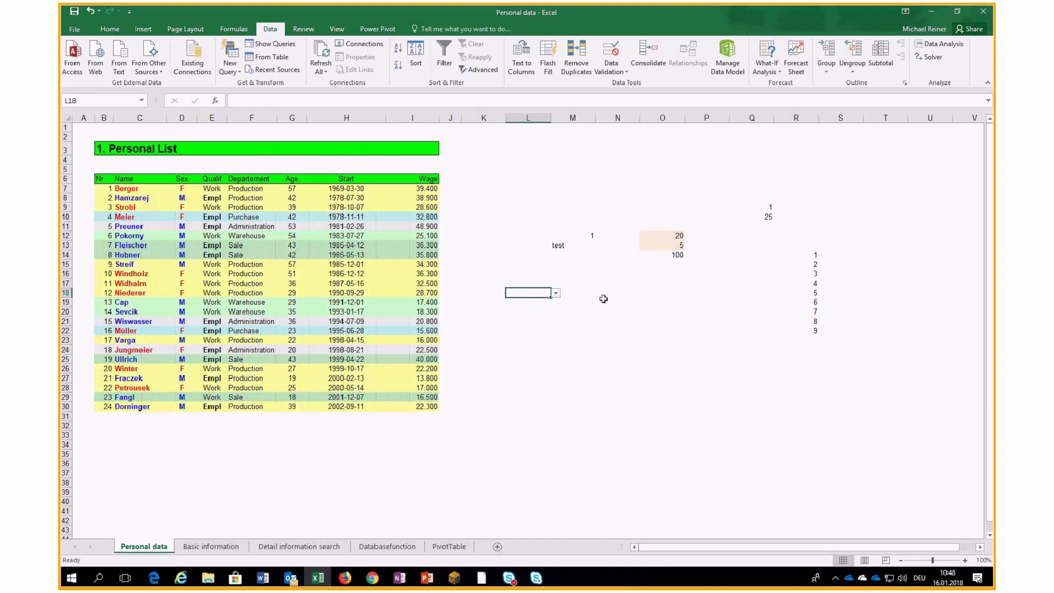
Give L18 a light peach fill and an outside border.
click(624, 302)
click(618, 350)
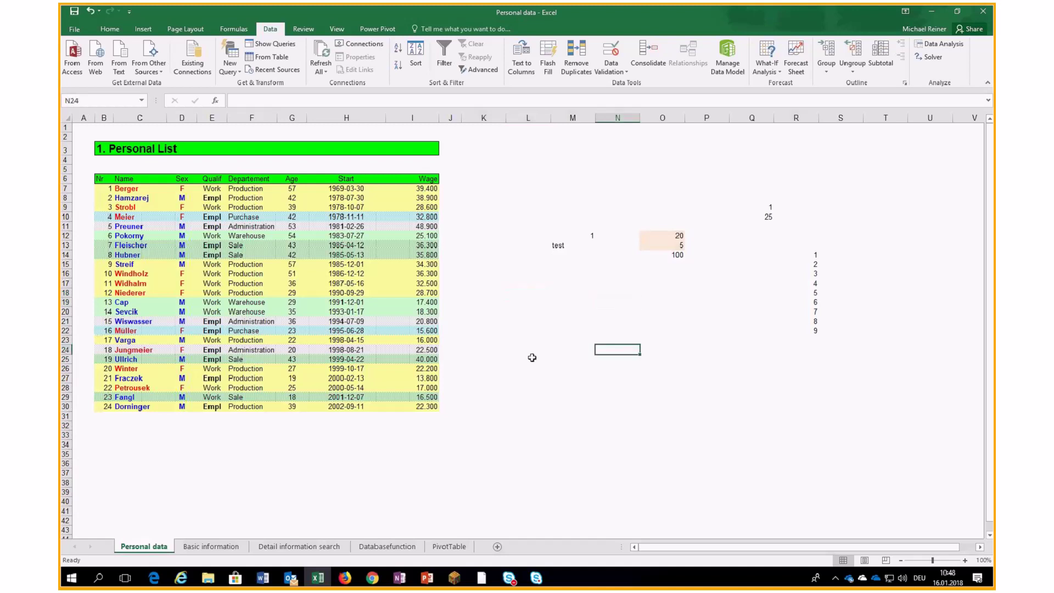
click(527, 291)
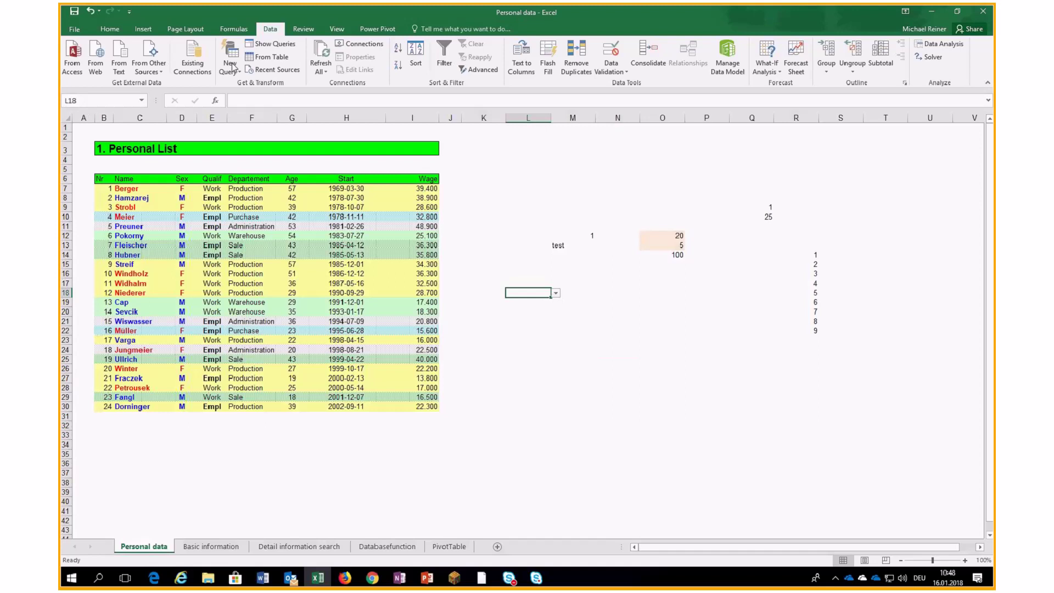
click(110, 29)
click(228, 65)
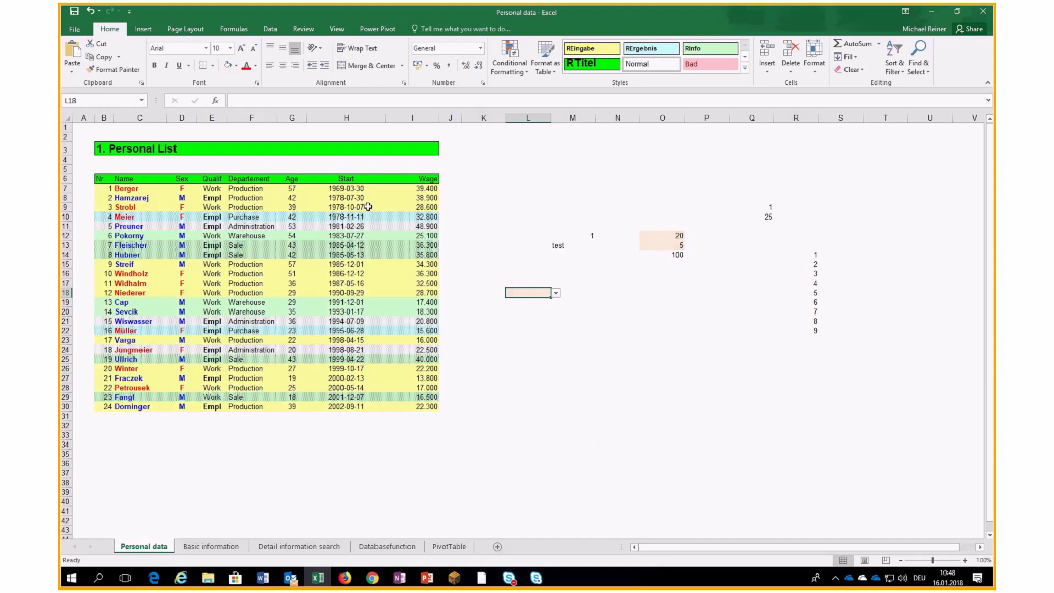
click(213, 65)
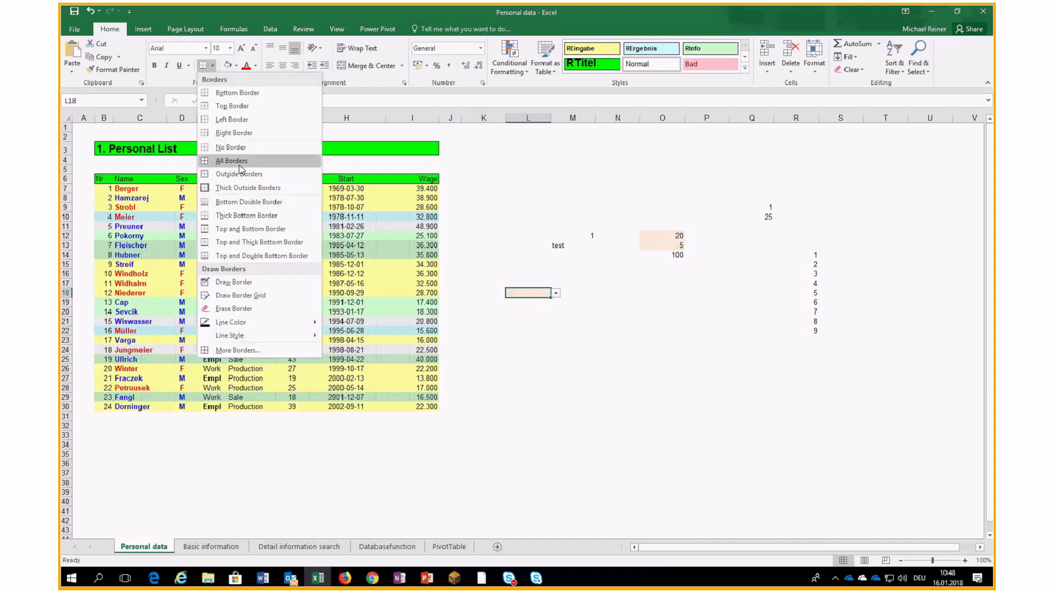
click(238, 180)
Apply the same border to input cells O12 and O13.
click(670, 234)
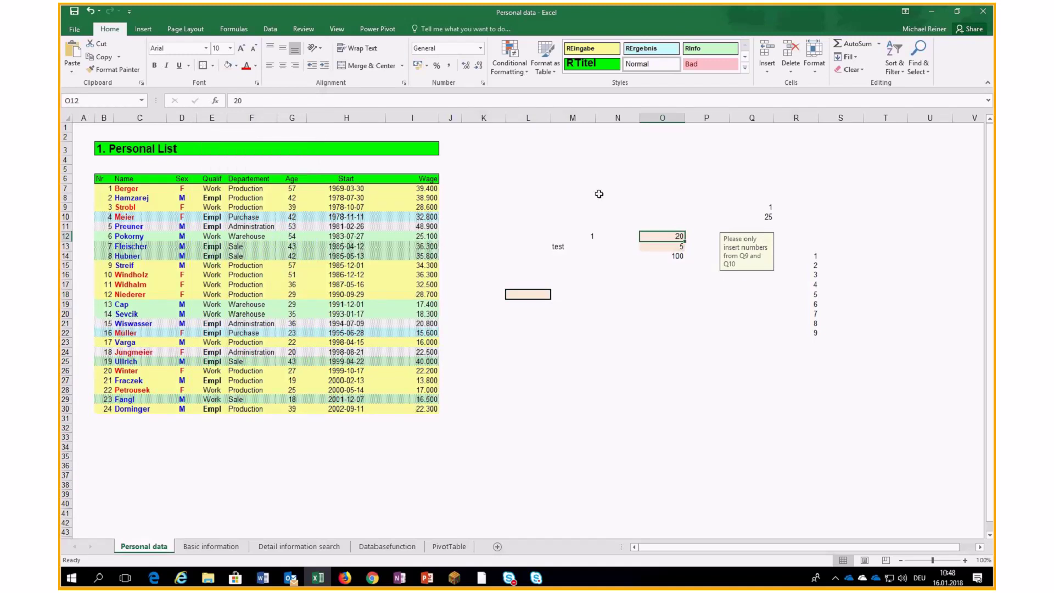
click(672, 246)
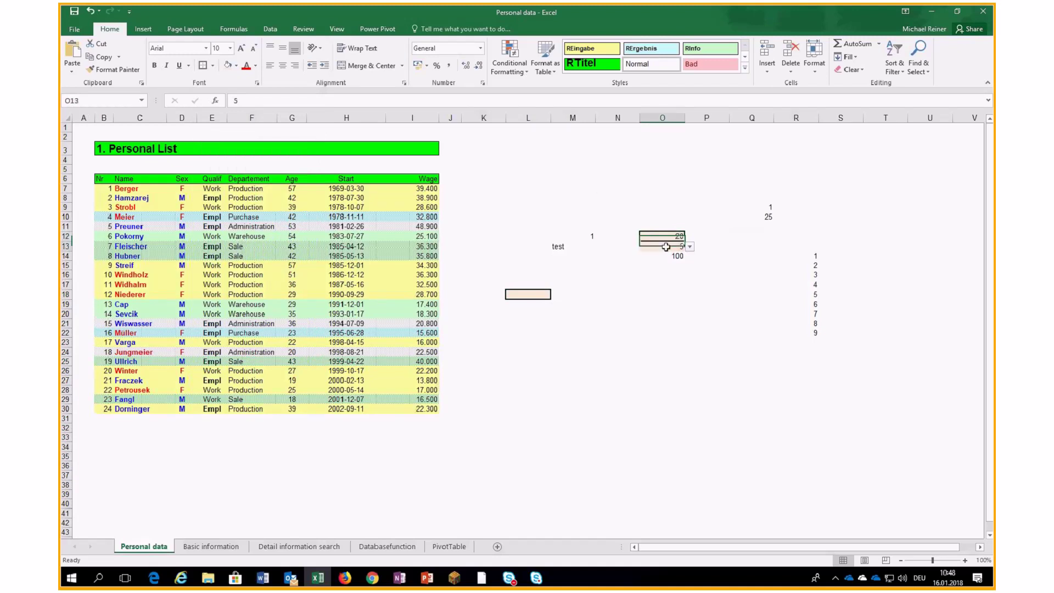
click(205, 65)
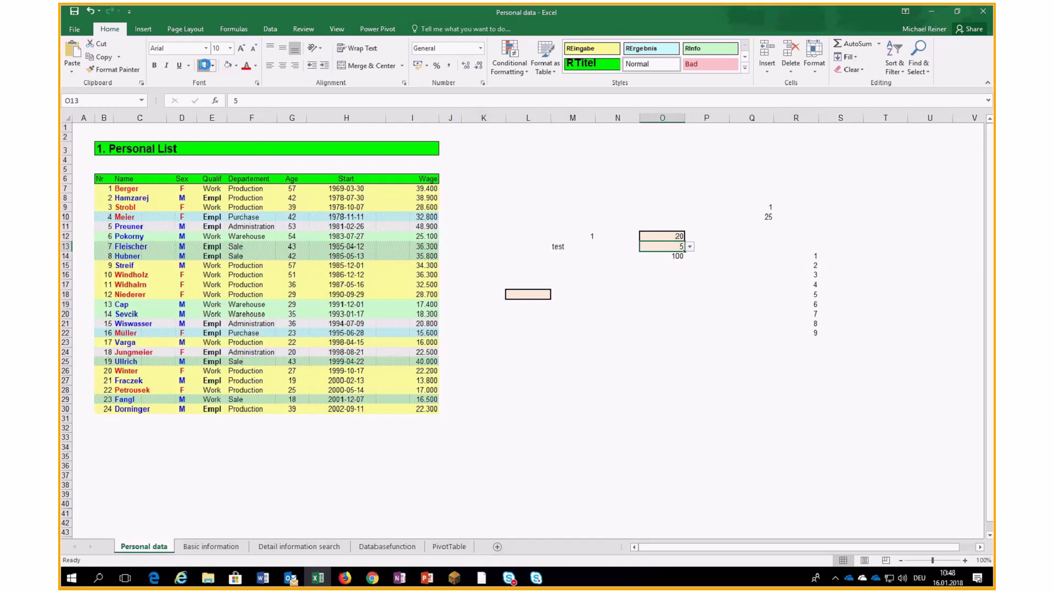
click(584, 274)
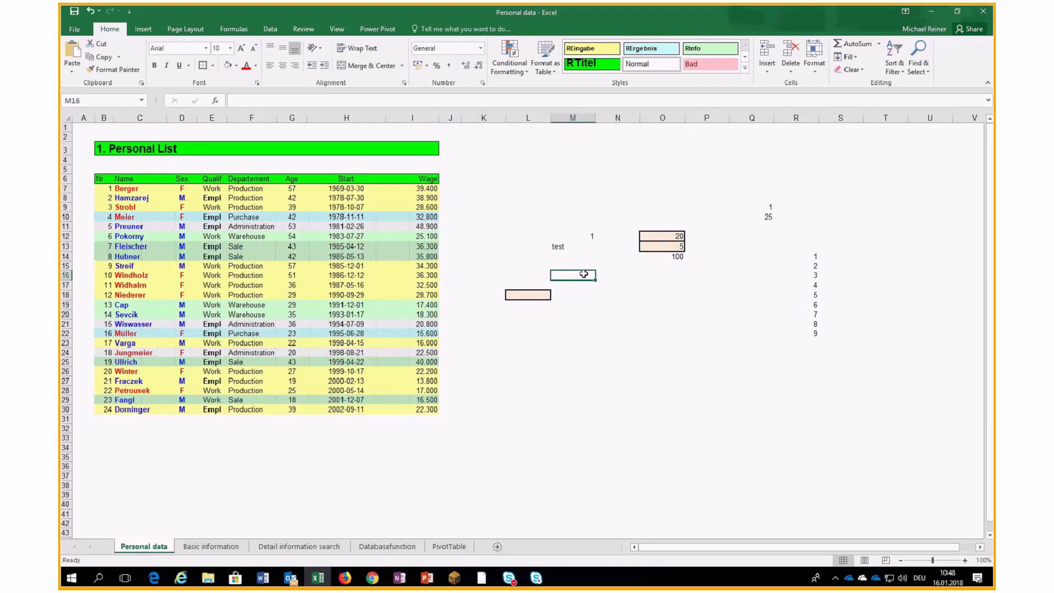
click(304, 29)
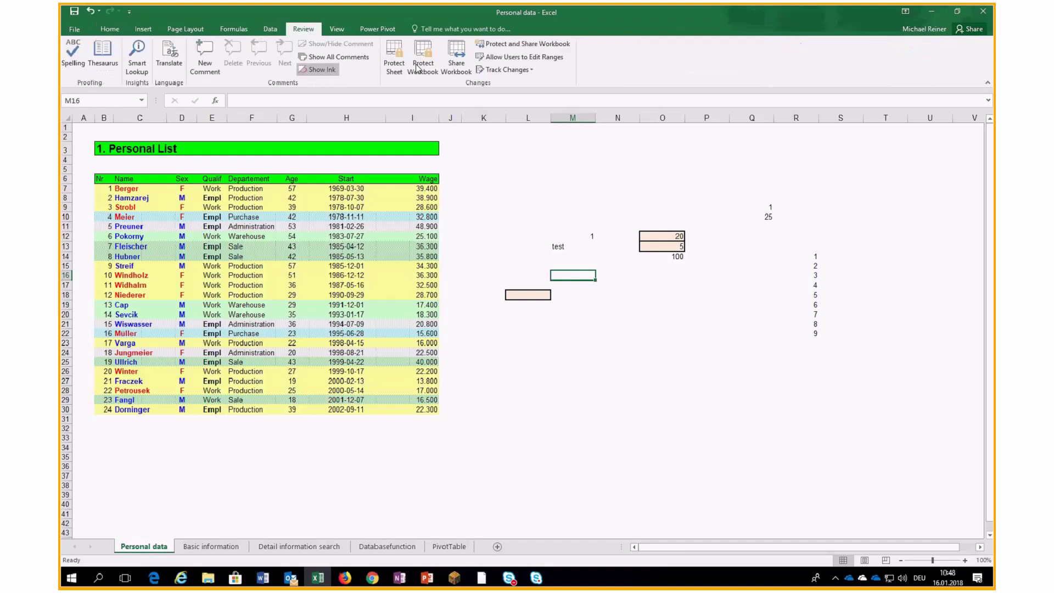
Clear the Locked checkbox in cell L18's Format Cells protection settings and confirm.
click(100, 30)
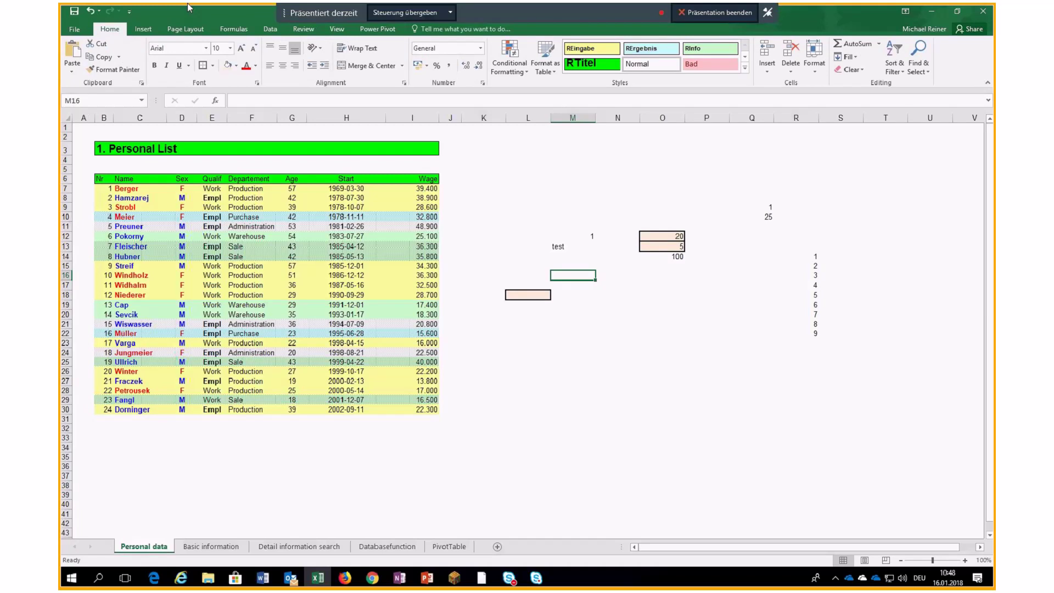
right_click(529, 295)
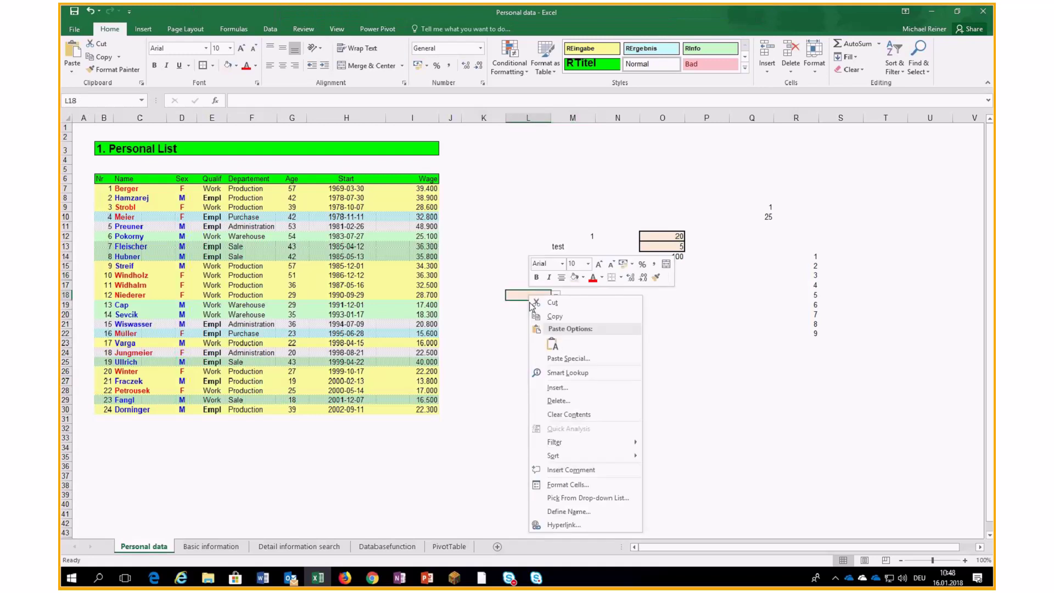
click(568, 485)
click(448, 346)
click(642, 550)
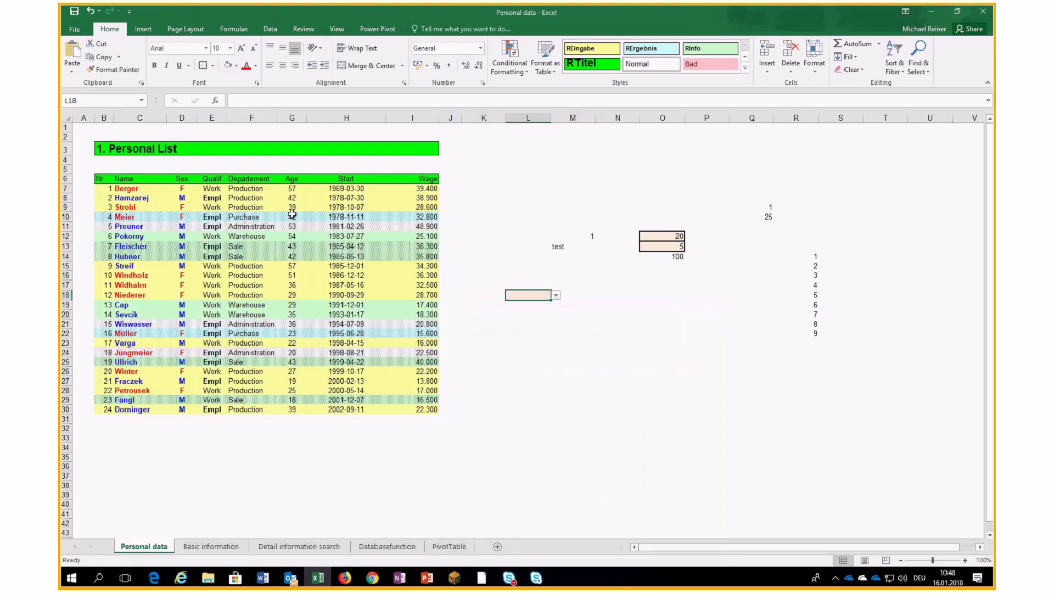